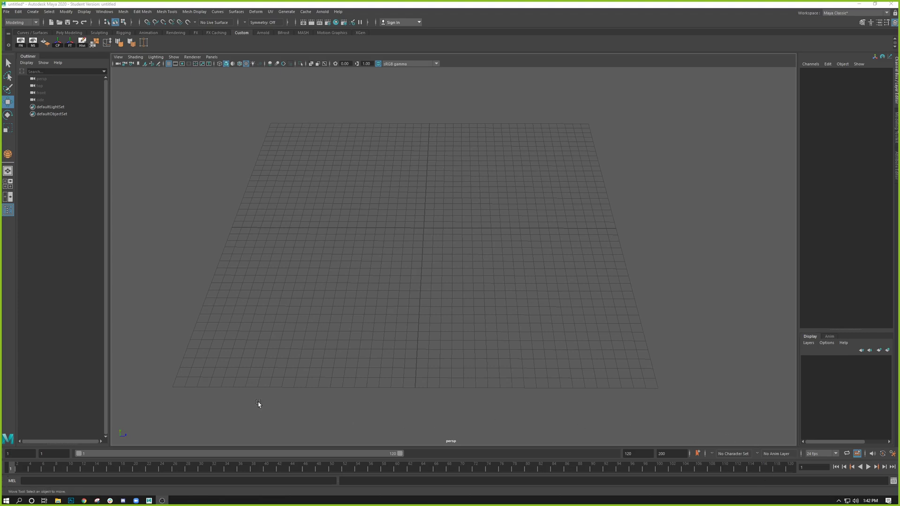
Step: Set the scene's playback frame rate to 30 fps
scroll(259, 404, "up", 1)
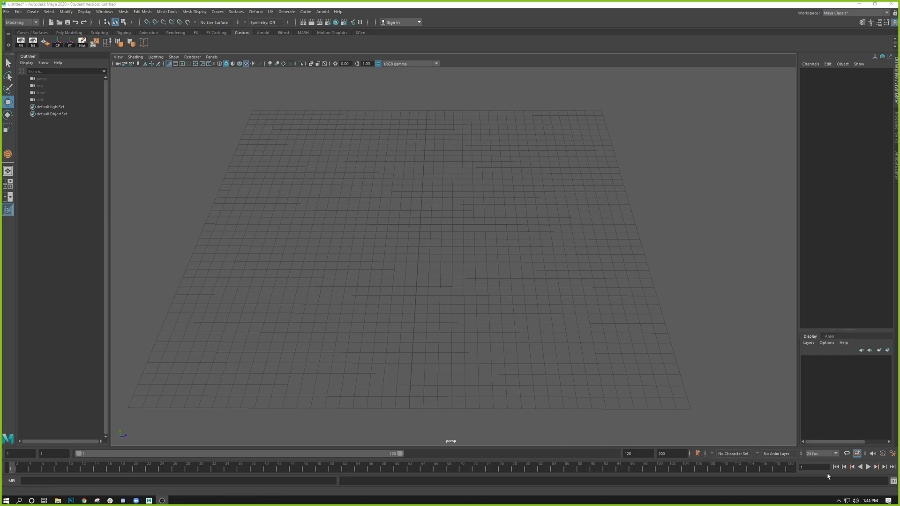
left_click(836, 454)
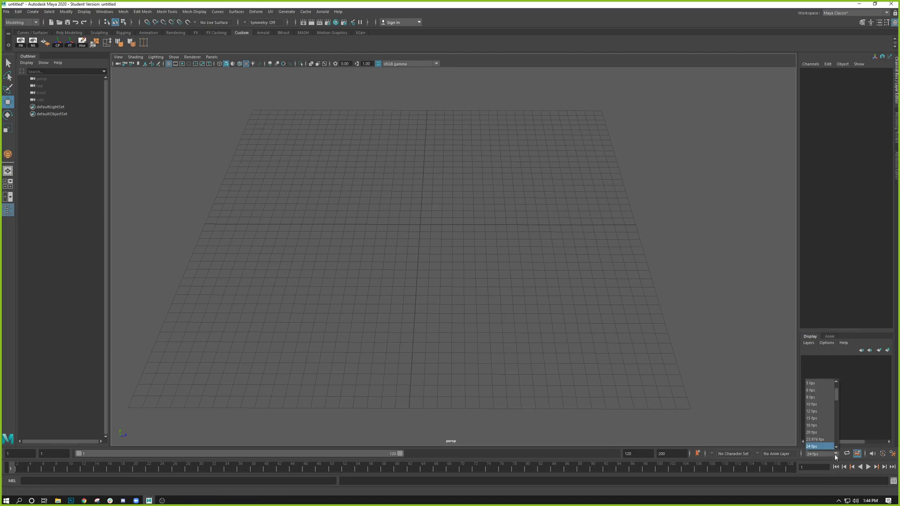
scroll(824, 439, "down", 3)
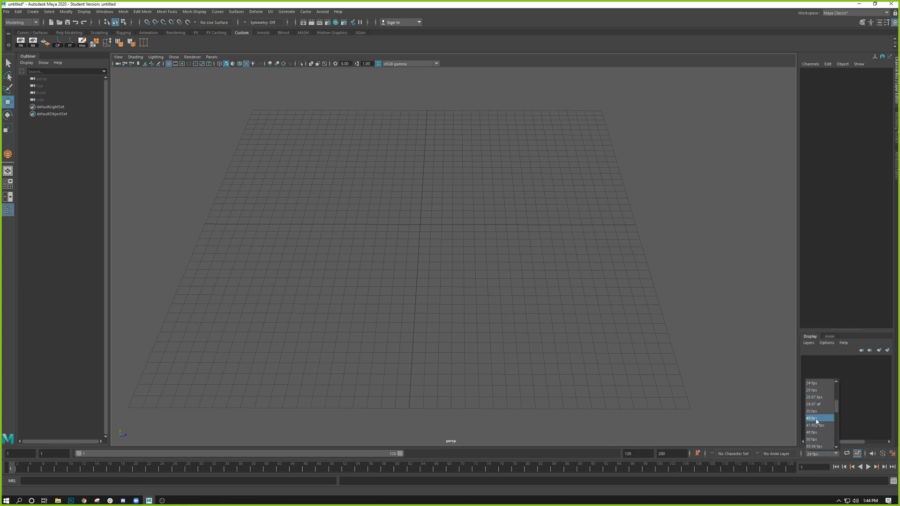
scroll(813, 415, "up", 3)
scroll(815, 421, "down", 1)
scroll(816, 429, "down", 1)
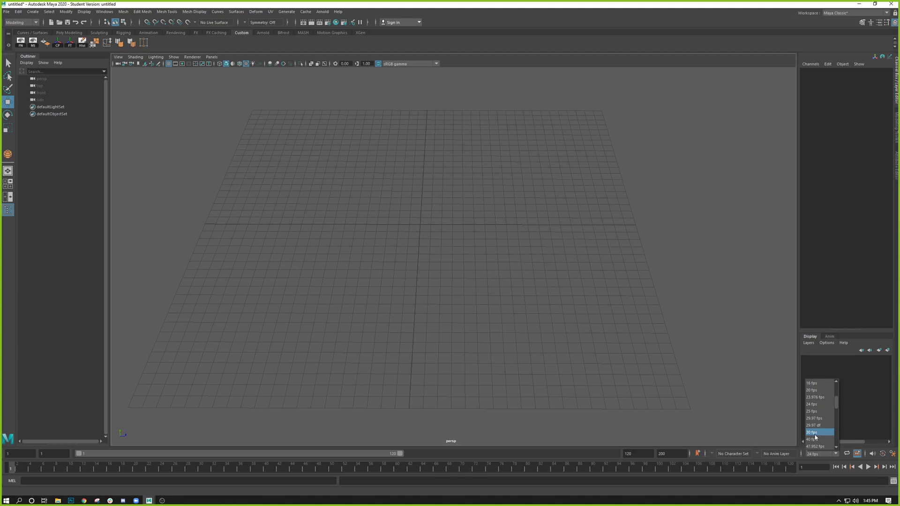
left_click(814, 435)
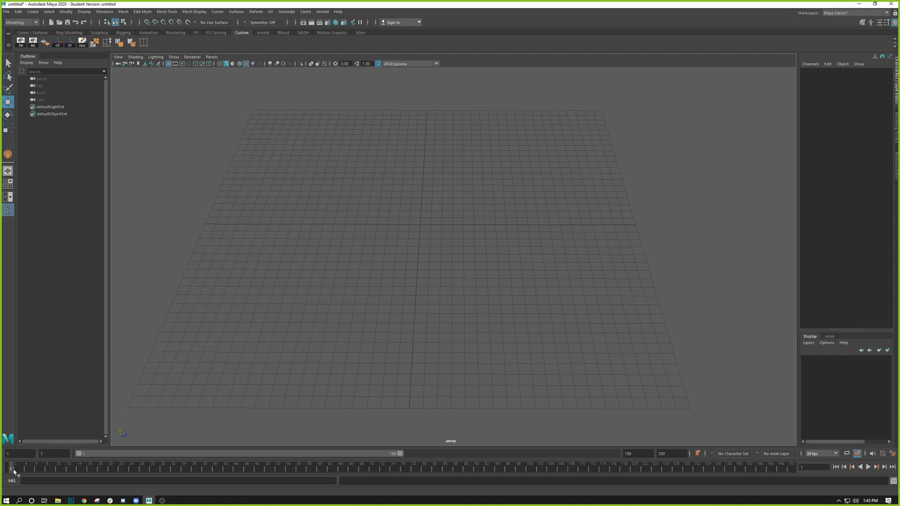
Step: Scrub through the early frames of the timeline, preview playback, and return to frame 1
left_click_drag(15, 468, 164, 477)
left_click(9, 467)
left_click_drag(56, 467, 151, 477)
left_click_drag(189, 469, 204, 471)
left_click(8, 467)
key("alt+v")
left_click(12, 467)
Step: Create a polygon cube on the grid near the origin
left_click(35, 12)
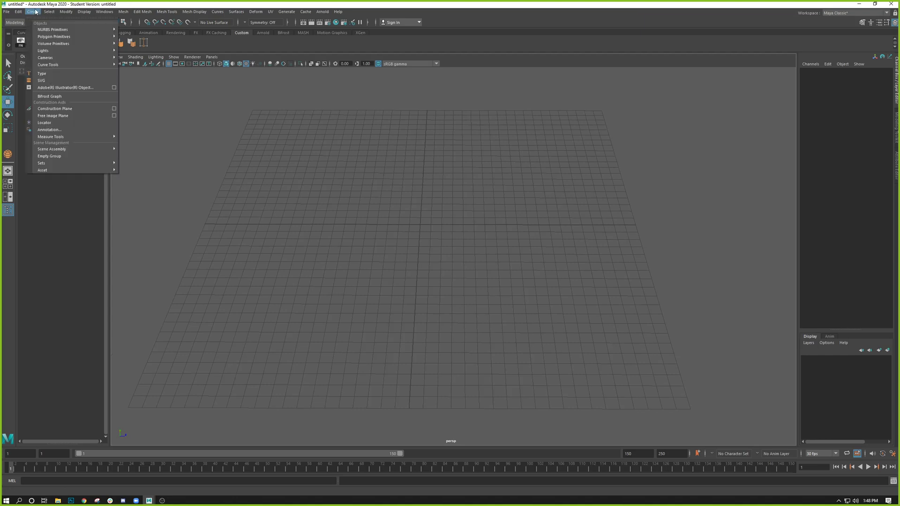
mouse_move(98, 37)
mouse_move(69, 50)
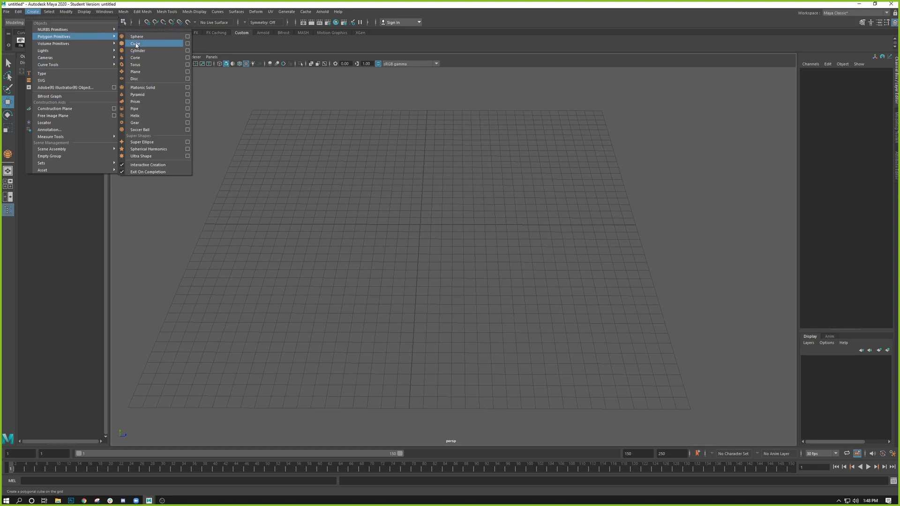
left_click(136, 45)
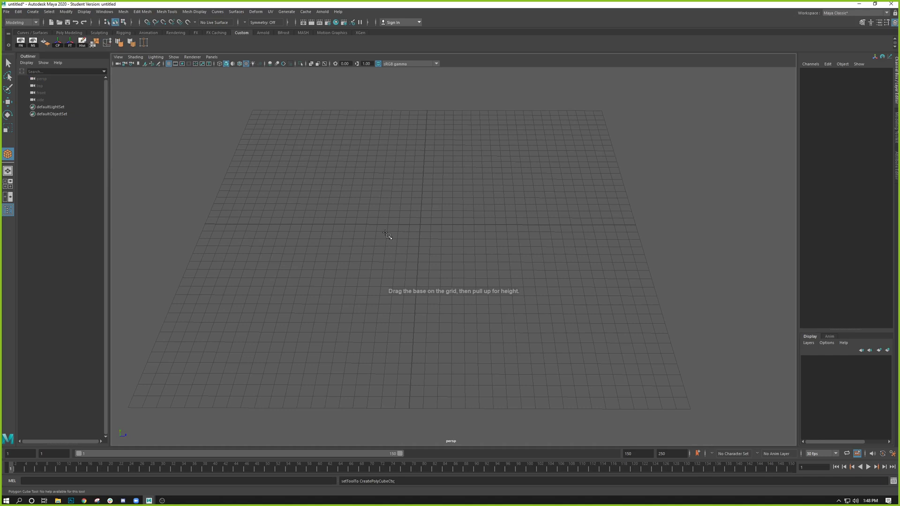
left_click(412, 224)
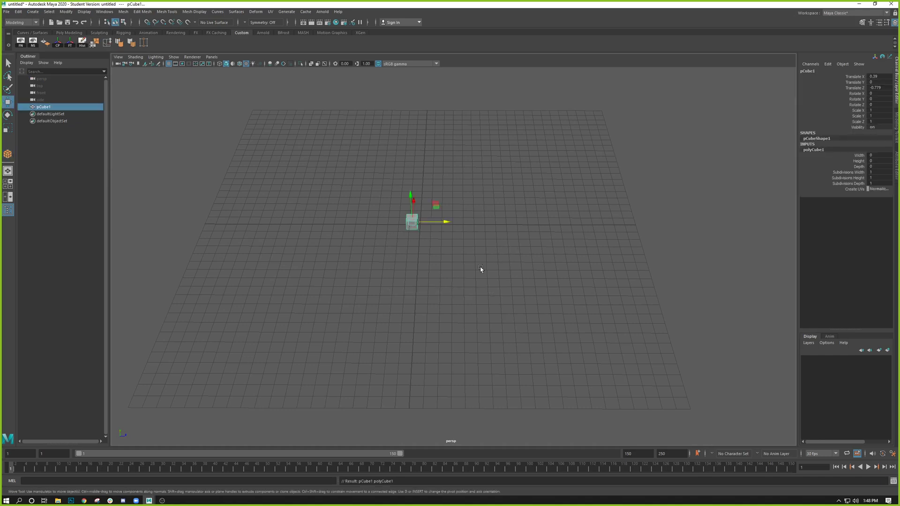
Step: Set the cube's width, height and depth to 3
left_click_drag(441, 256, 494, 269, "alt")
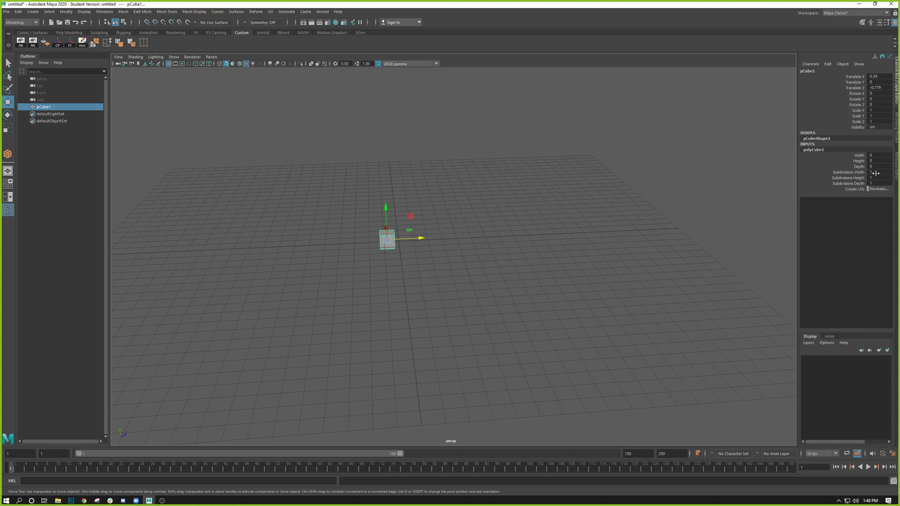
left_click_drag(876, 173, 875, 183)
left_click(874, 156)
left_click_drag(873, 155, 874, 166)
type("3")
key("Return")
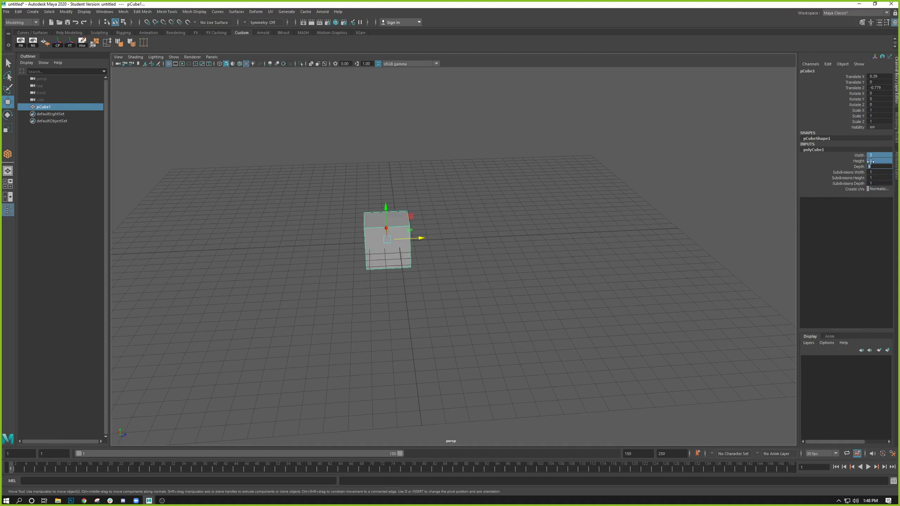
Step: Raise the cube above the grid and move it to the corner at about X -19, Z -18
right_click_drag(466, 358, 351, 282, "alt")
left_click_drag(351, 282, 328, 305, "alt")
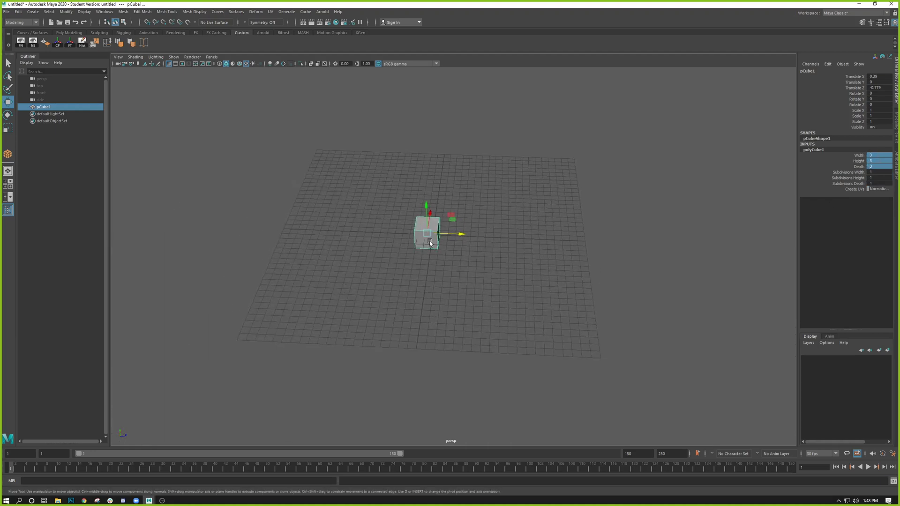
left_click_drag(423, 259, 432, 195, "alt")
left_click(428, 210)
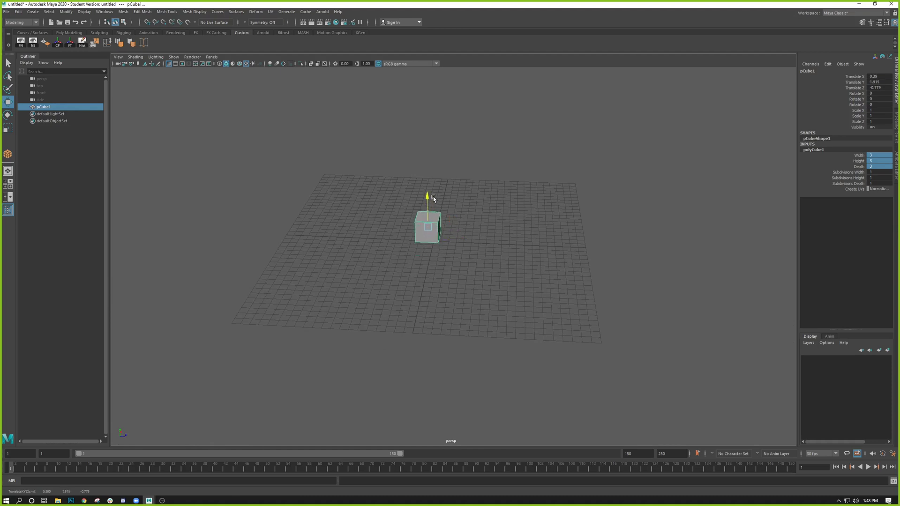
left_click_drag(462, 229, 257, 289)
key("f")
scroll(468, 305, "down", 14)
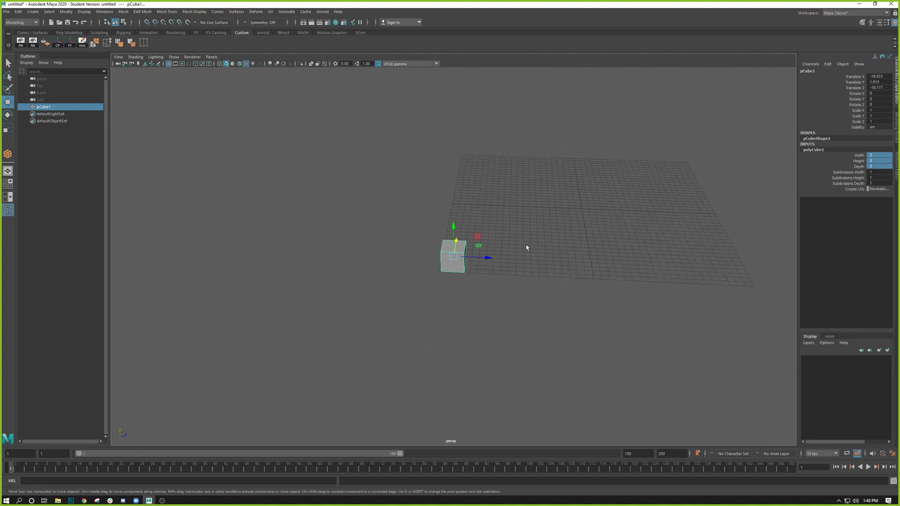
middle_click_drag(525, 244, 411, 279, "alt")
left_click_drag(411, 279, 590, 338, "alt")
key("ctrl+z")
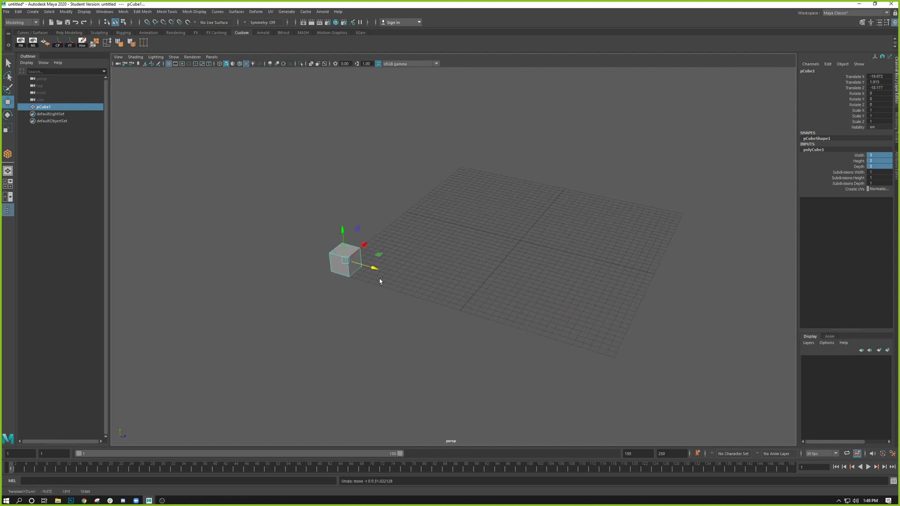
left_click_drag(390, 298, 393, 256, "alt")
left_click_drag(377, 248, 423, 279)
key("ctrl+z")
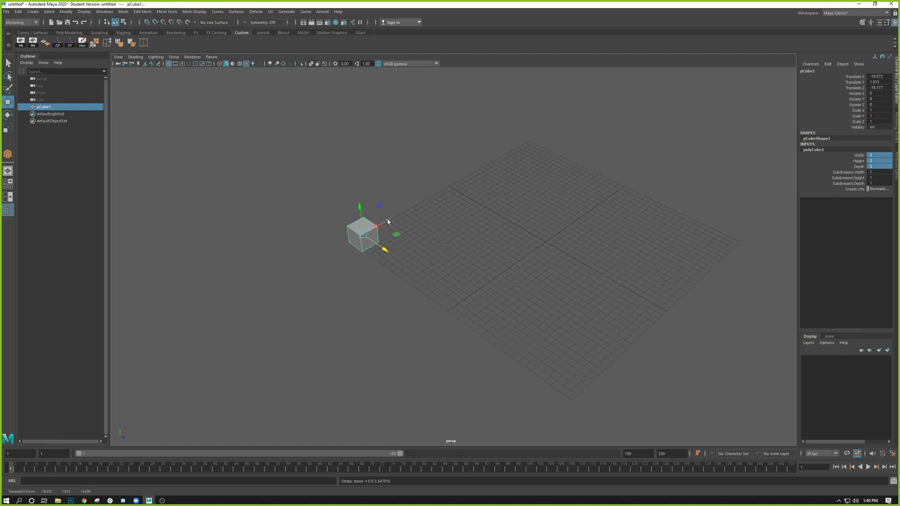
left_click_drag(388, 220, 485, 285)
key("ctrl+z")
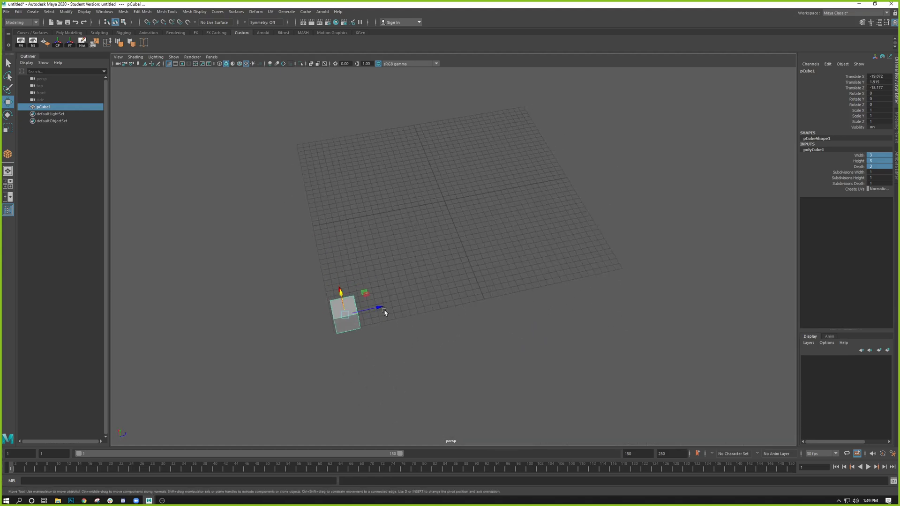
Step: Nudge the cube closer into the grid corner and set its Translate Y to 1.5
left_click_drag(384, 312, 375, 348)
left_click_drag(468, 368, 449, 338, "alt")
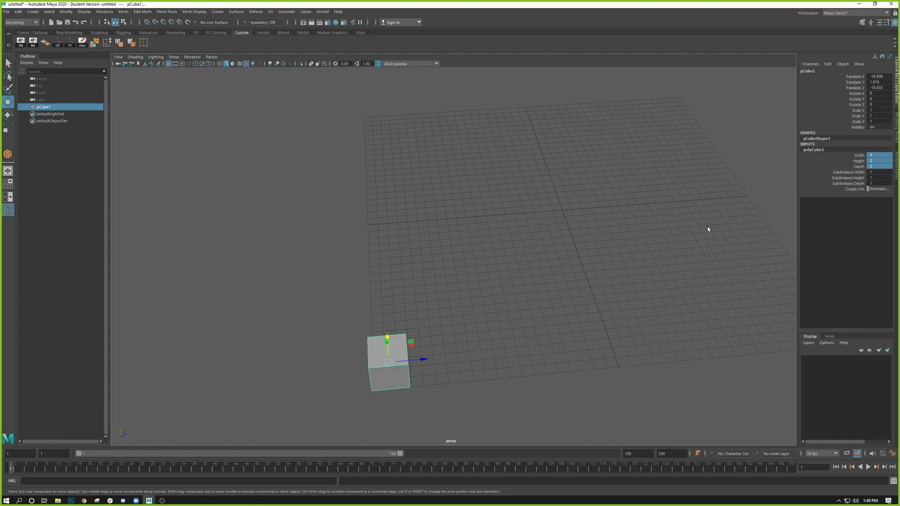
left_click_drag(707, 229, 587, 283, "alt")
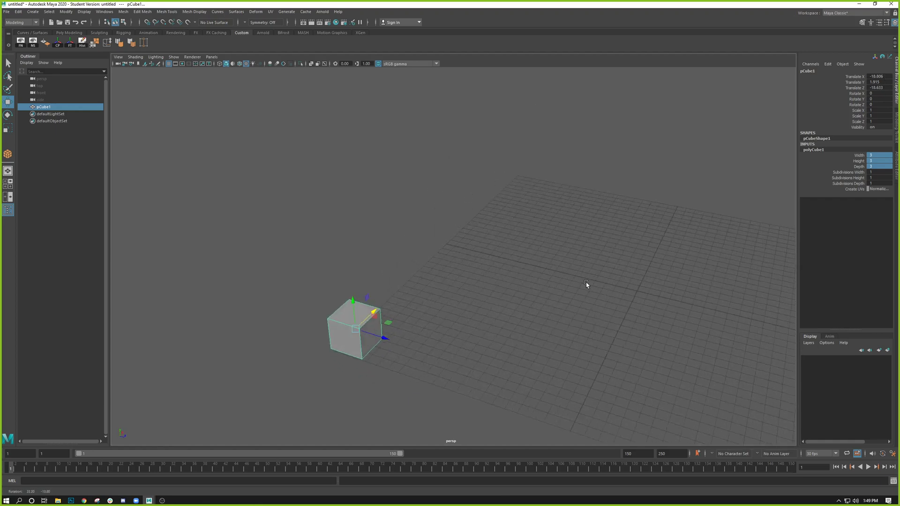
left_click(877, 81)
type("1")
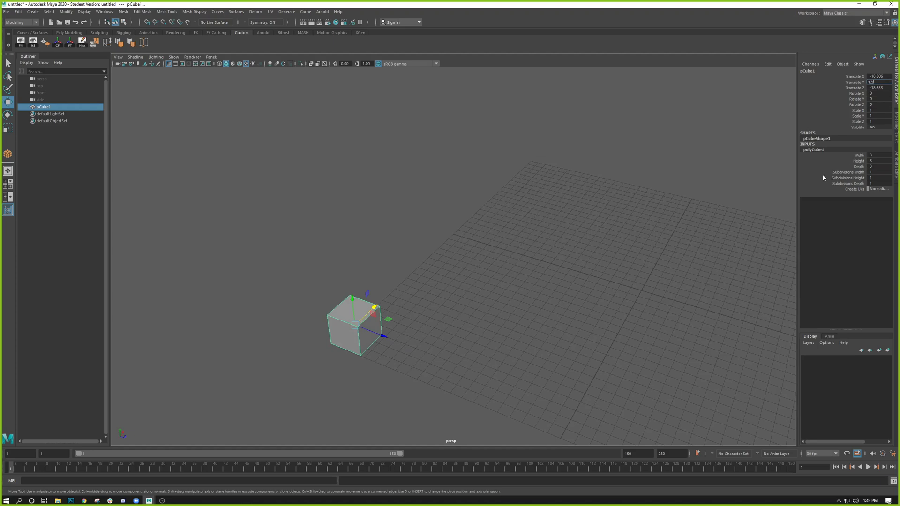
type(".5")
key("Return")
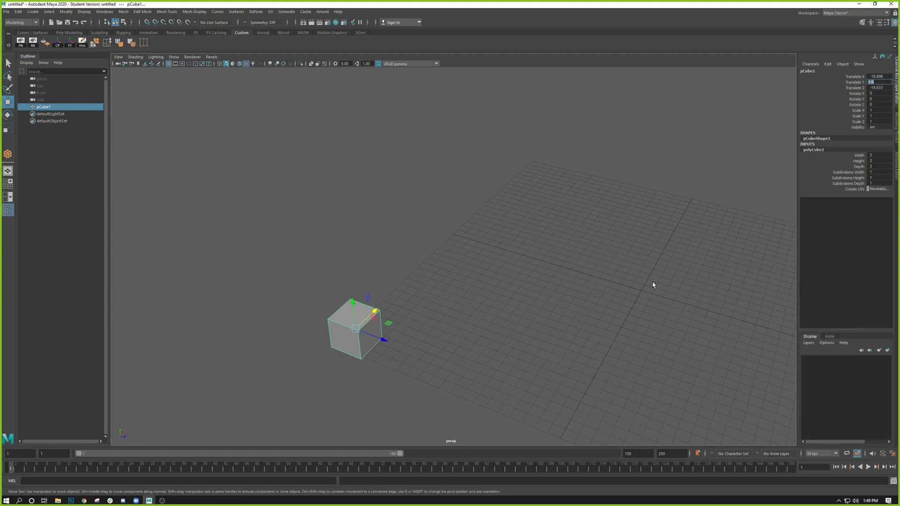
Step: Set the cube's Translate X and Translate Z to -18
left_click_drag(368, 357, 401, 332, "alt")
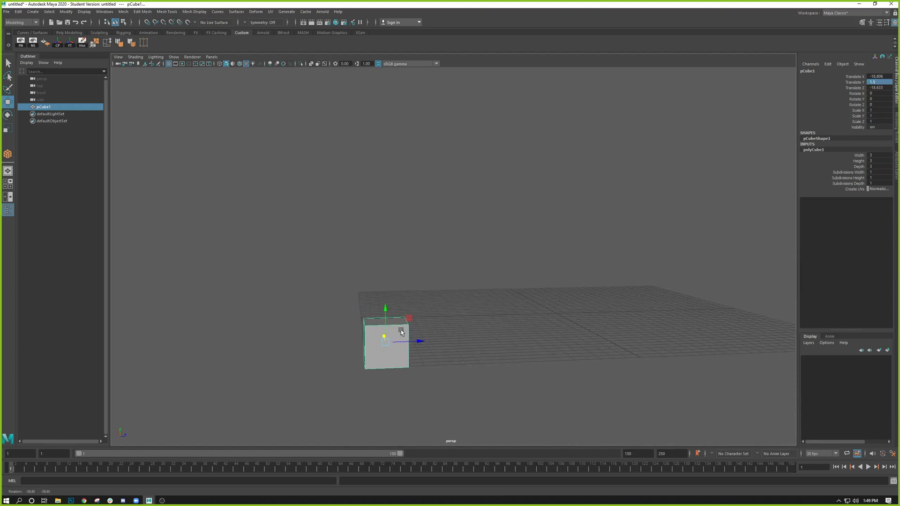
double_click(885, 76)
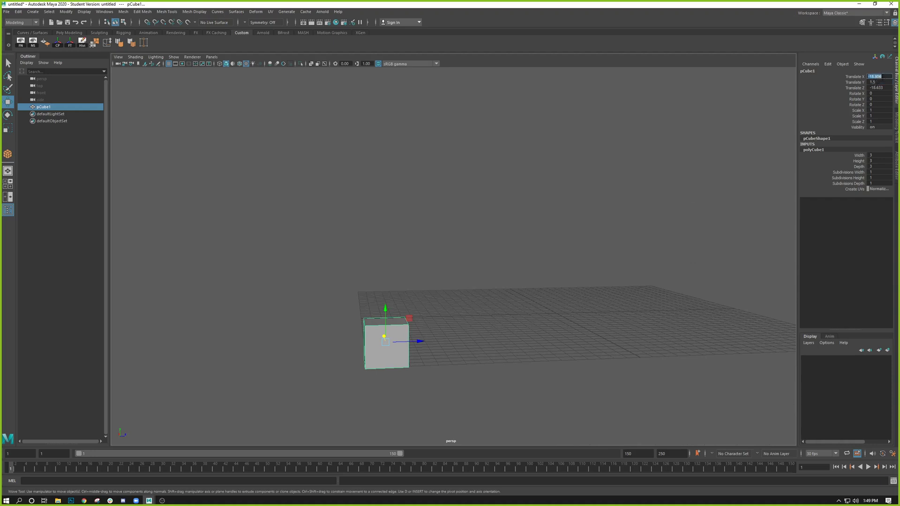
type("-18")
key("Return")
double_click(884, 89)
type("-18")
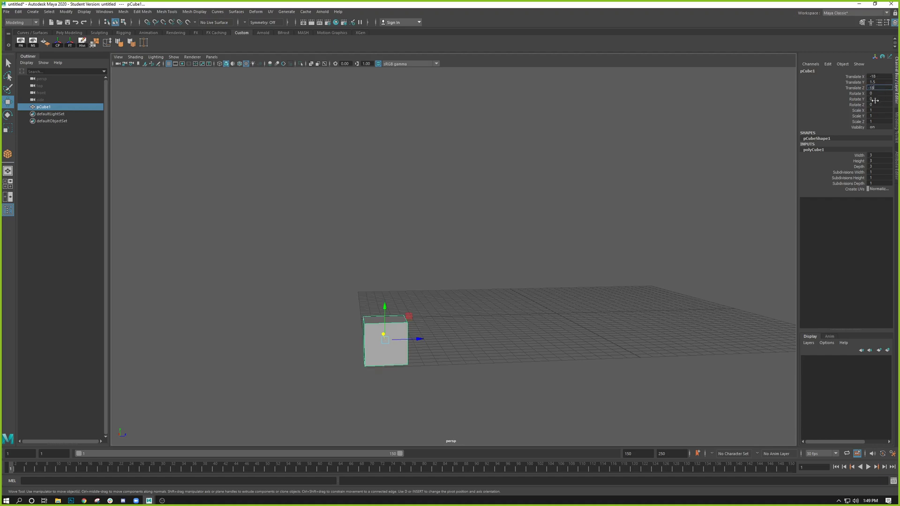
key("Return")
Step: Set the cube's Translate Z and Translate X to -18.5 so it sits in the grid corner
left_click_drag(382, 319, 426, 356, "alt")
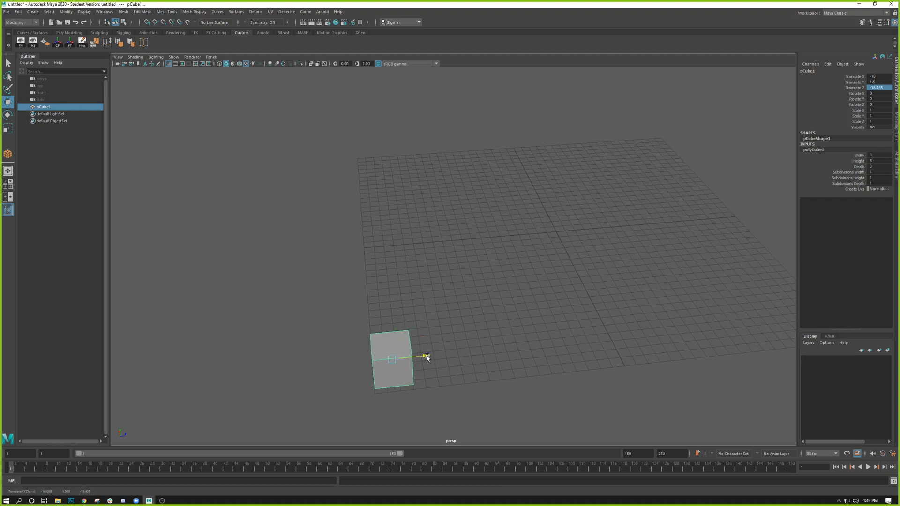
left_click(886, 89)
left_click(887, 88)
key("BackSpace")
key("BackSpace")
key("BackSpace")
type("5")
key("Return")
left_click(879, 77)
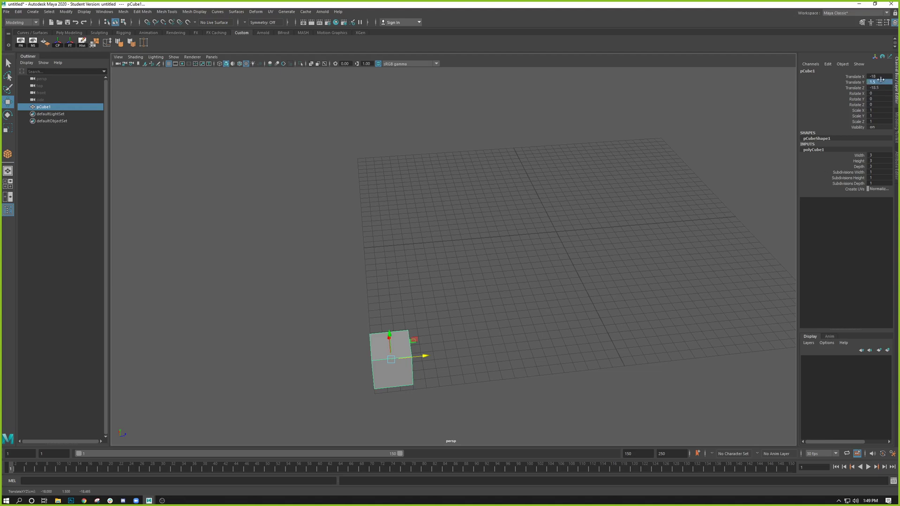
left_click(880, 76)
type(".5")
key("Return")
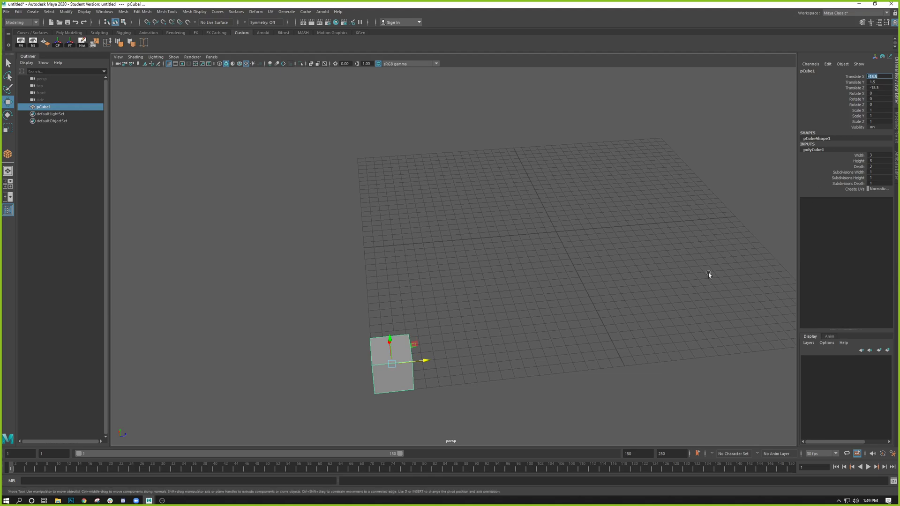
Step: Set a keyframe on all of the cube's channels at frame 1
mouse_move(520, 335)
left_mouse_down("alt")
mouse_move(506, 347)
mouse_move(467, 314)
mouse_move(462, 297)
mouse_move(529, 335)
left_mouse_up("alt")
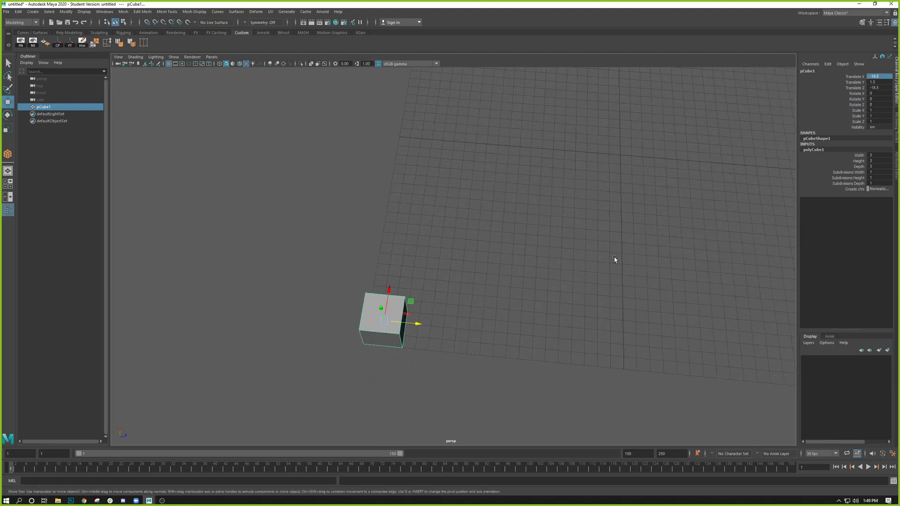
left_click_drag(538, 302, 522, 281, "alt")
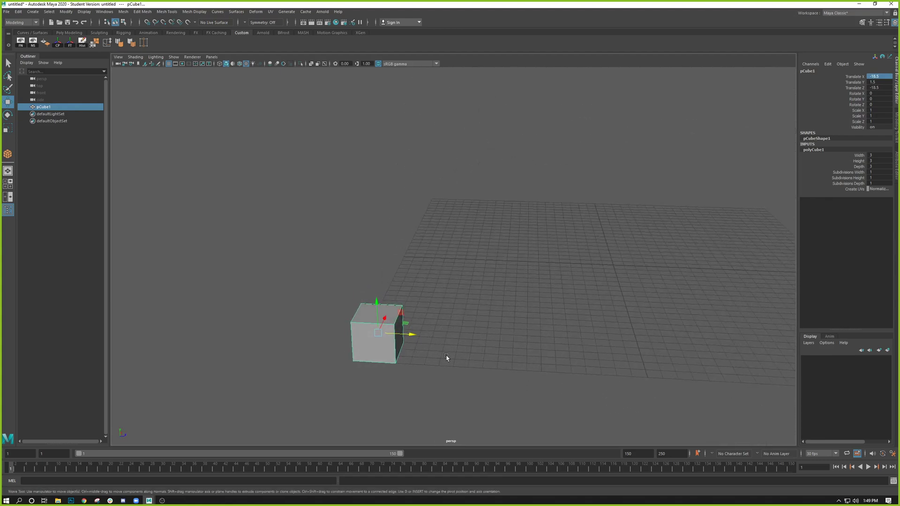
left_click_drag(446, 357, 426, 361, "alt")
right_click_drag(426, 361, 234, 257, "alt")
left_click_drag(234, 257, 345, 279, "alt")
left_click_drag(417, 304, 471, 260, "alt")
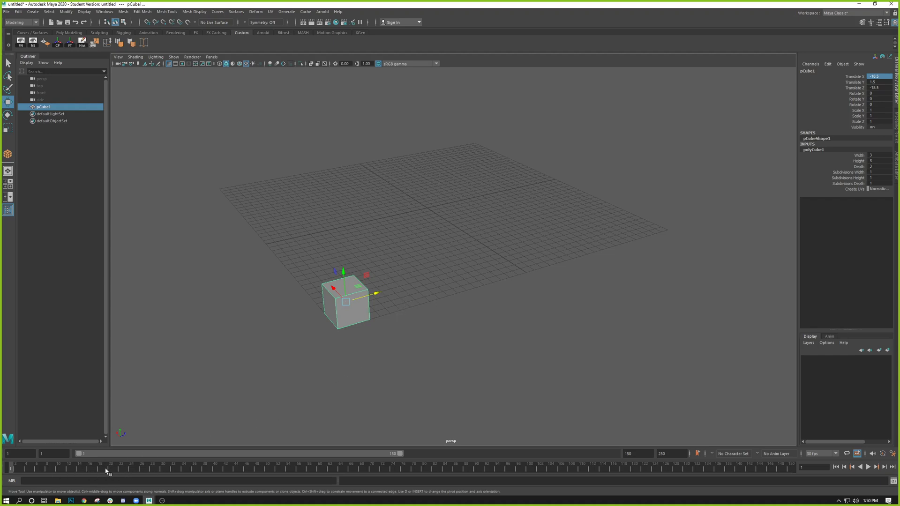
key("alt+v")
key("Escape")
key("s")
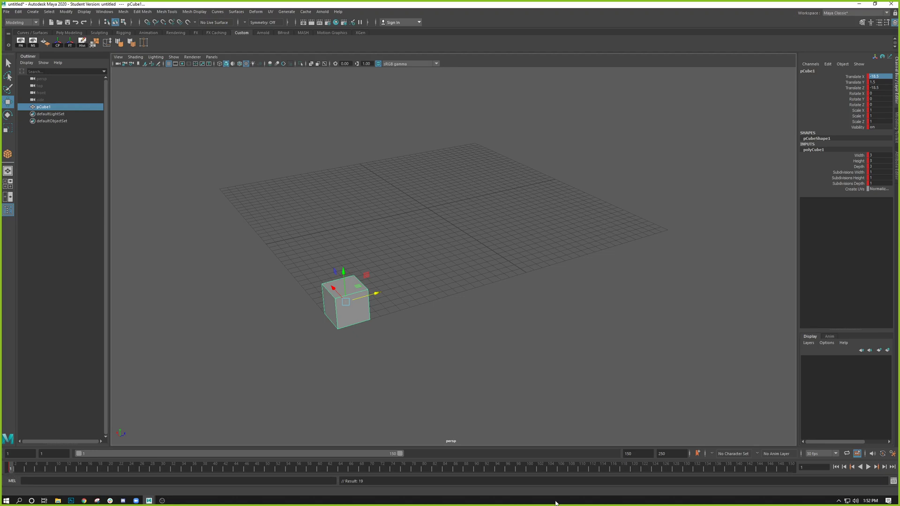
Step: Move the current time to frame 96 and open the Time Slider preferences
right_click(590, 466)
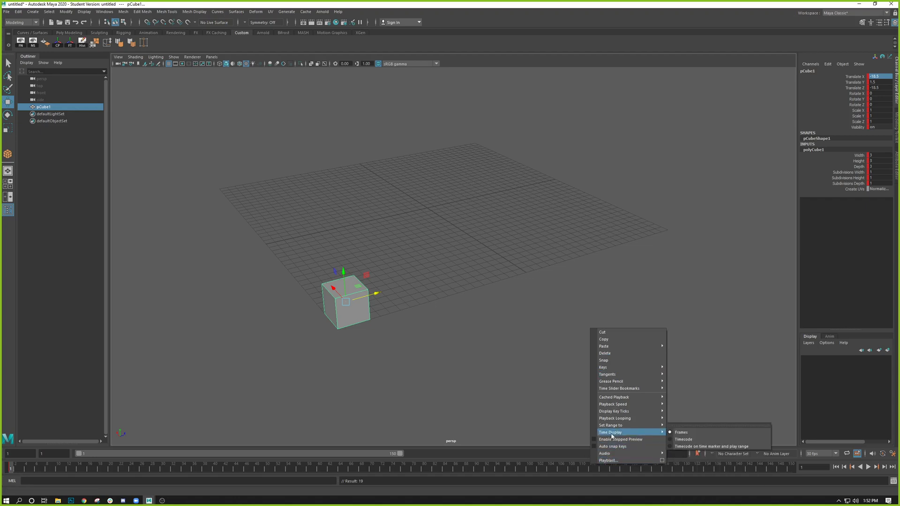
left_click(506, 466)
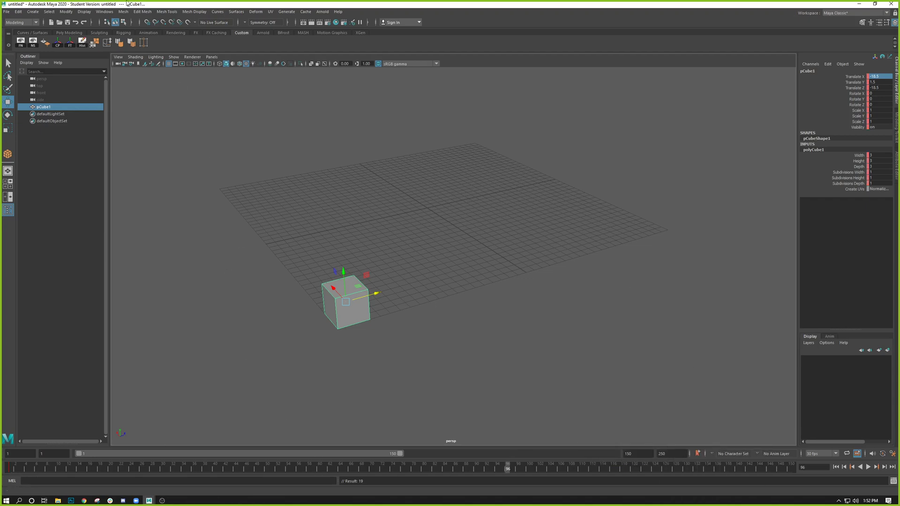
left_click(85, 11)
mouse_move(104, 12)
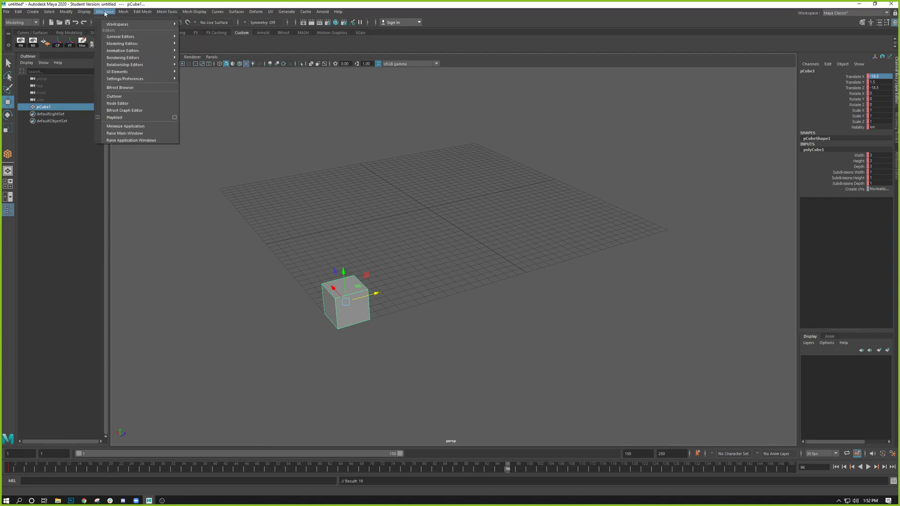
mouse_move(117, 79)
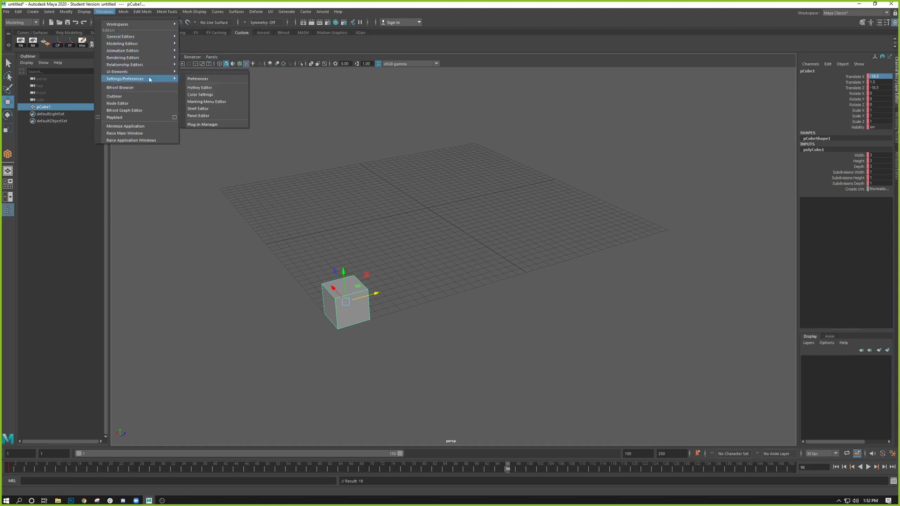
left_click(199, 78)
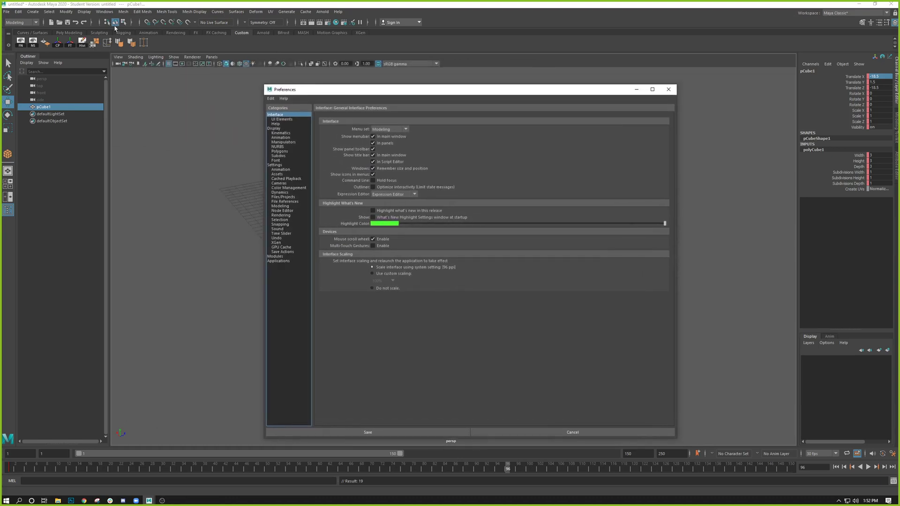
left_click(104, 12)
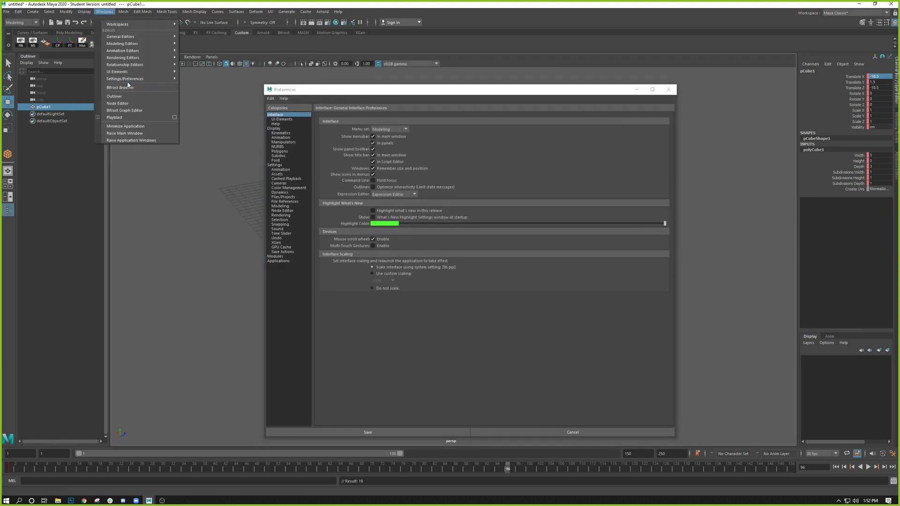
mouse_move(132, 79)
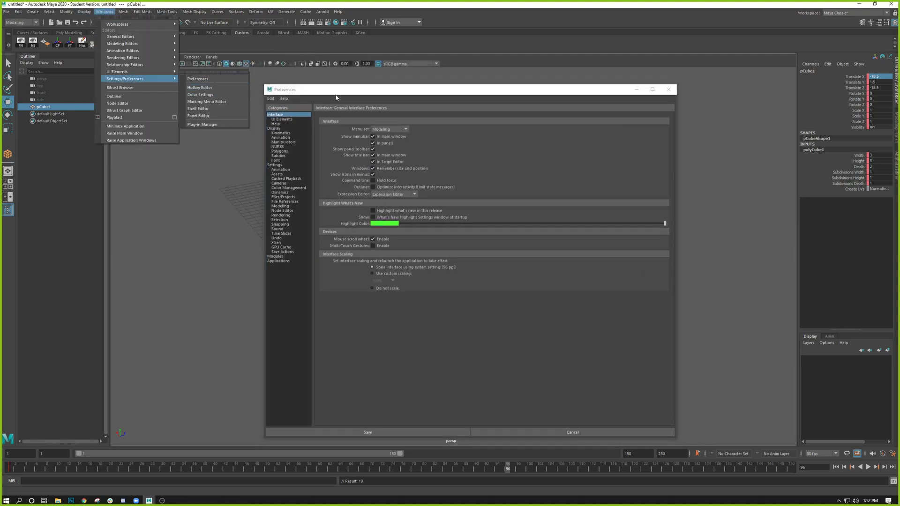
left_click(213, 79)
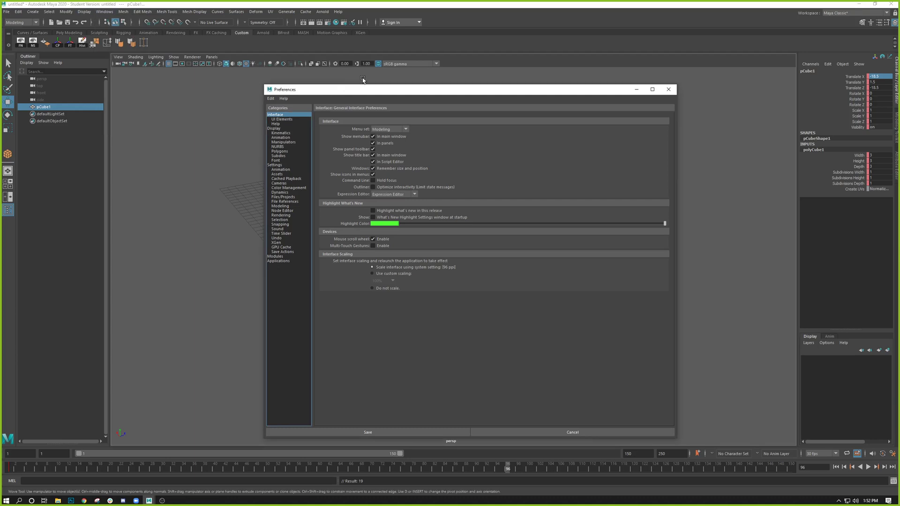
left_click(278, 234)
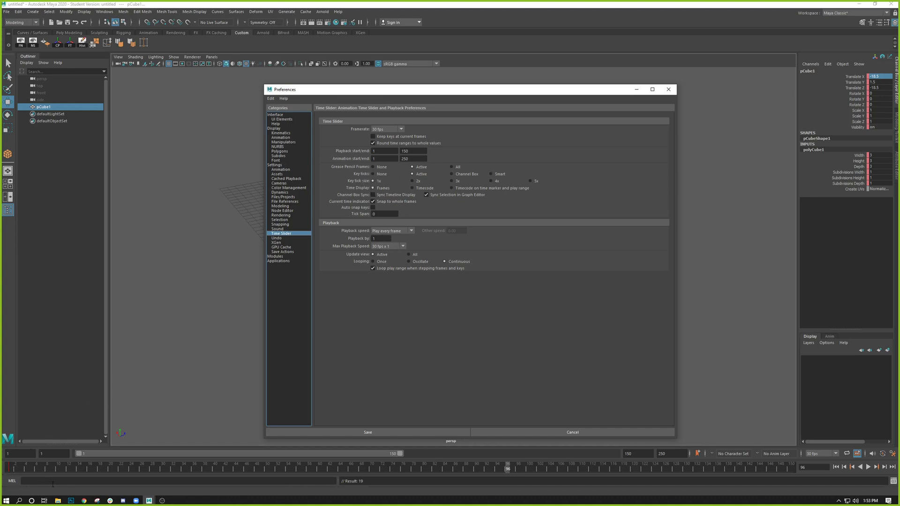
Step: Try the 2x and 3x key tick sizes for the time slider and set the size back to 1x
left_click(415, 182)
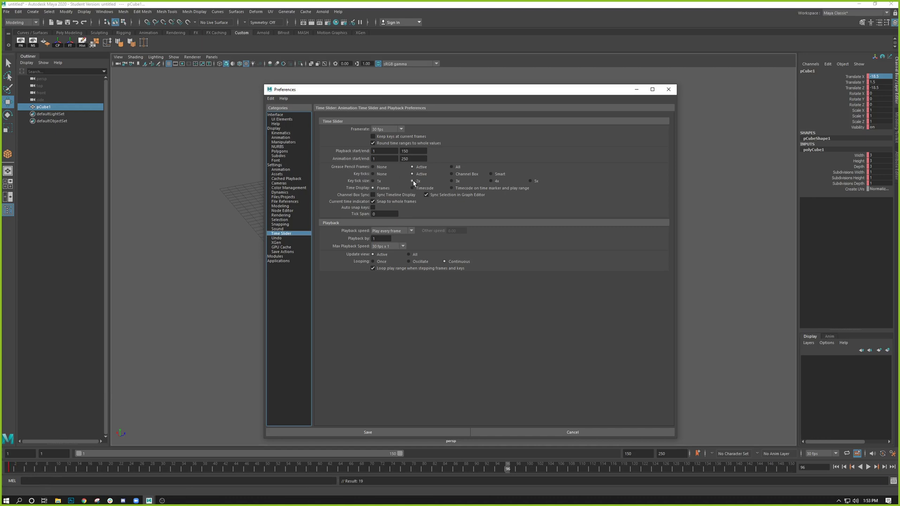
left_click(453, 182)
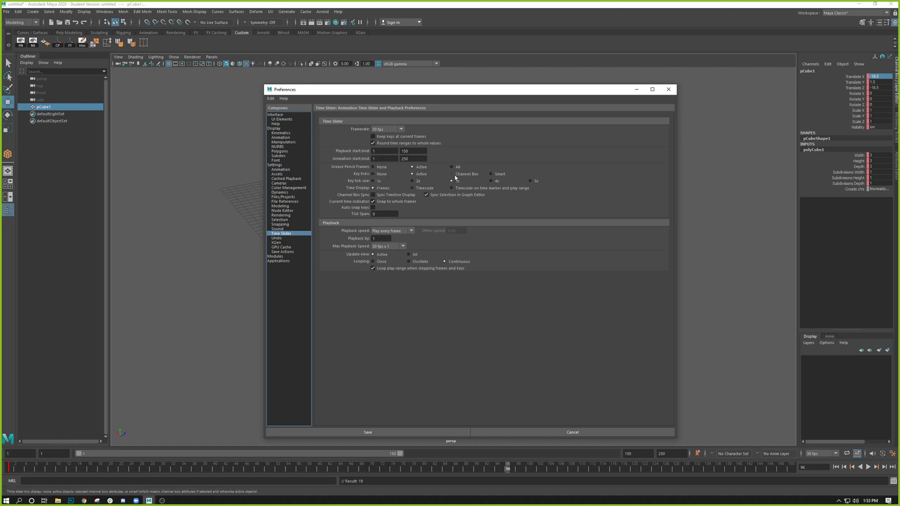
left_click(491, 182)
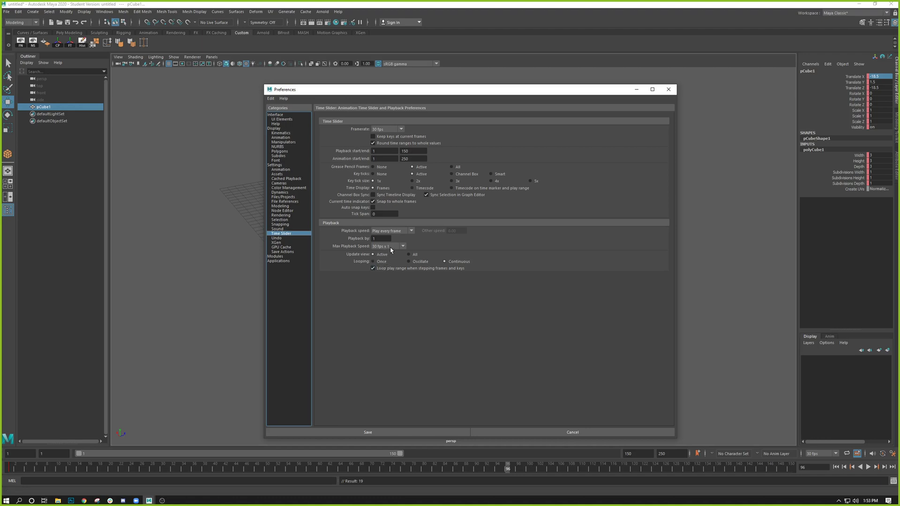
Step: Look through the Settings categories of the preferences, including Rendering, Selection, Time Slider, XGen and File References
left_click(278, 165)
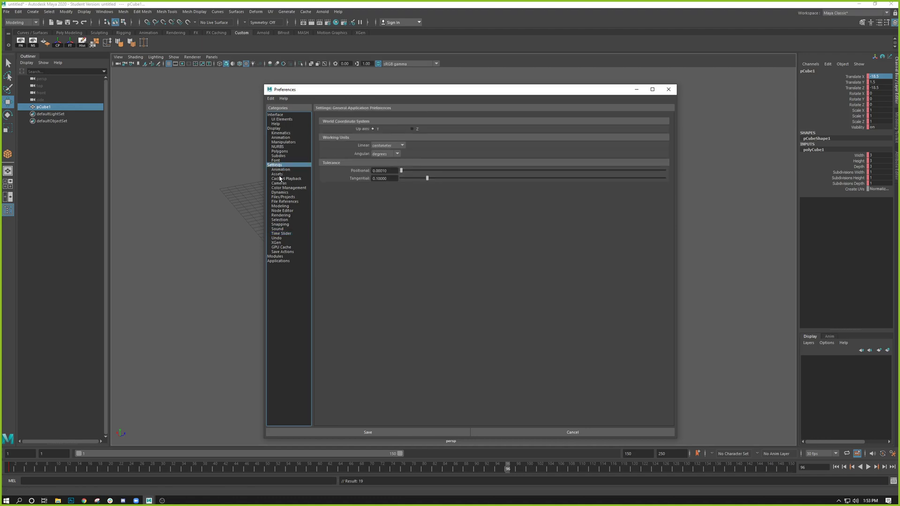
left_click(278, 196)
left_click(277, 201)
left_click(279, 215)
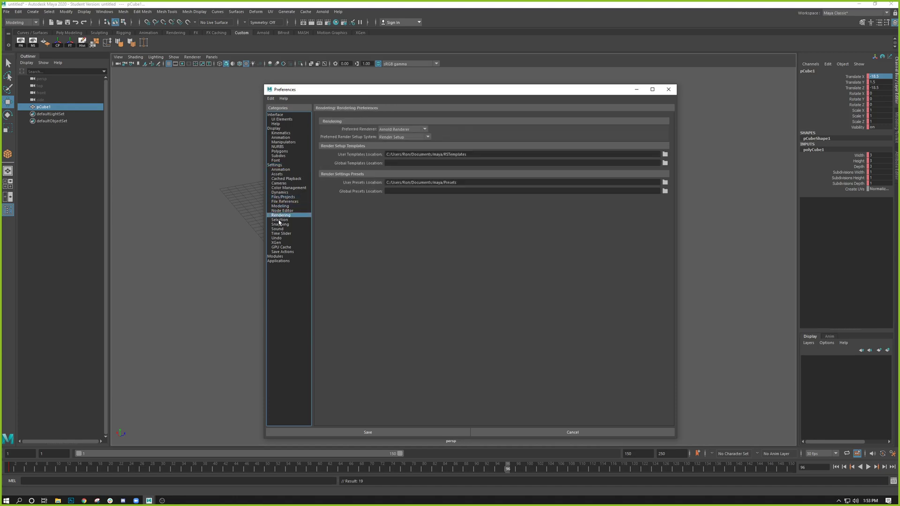
left_click(280, 220)
left_click(277, 228)
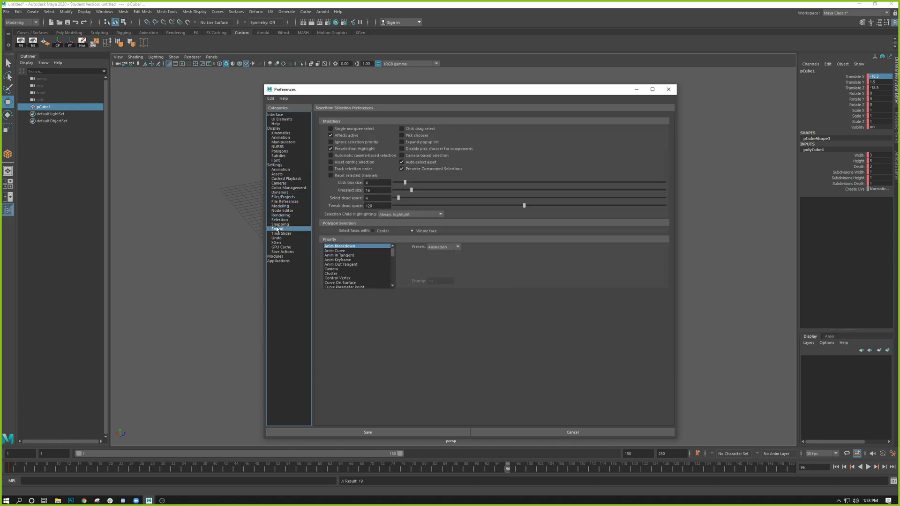
left_click(279, 233)
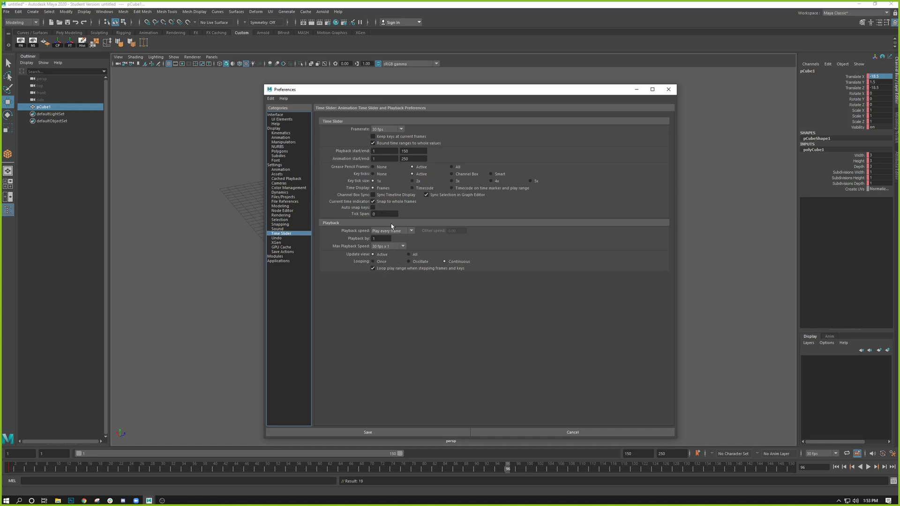
left_click(277, 238)
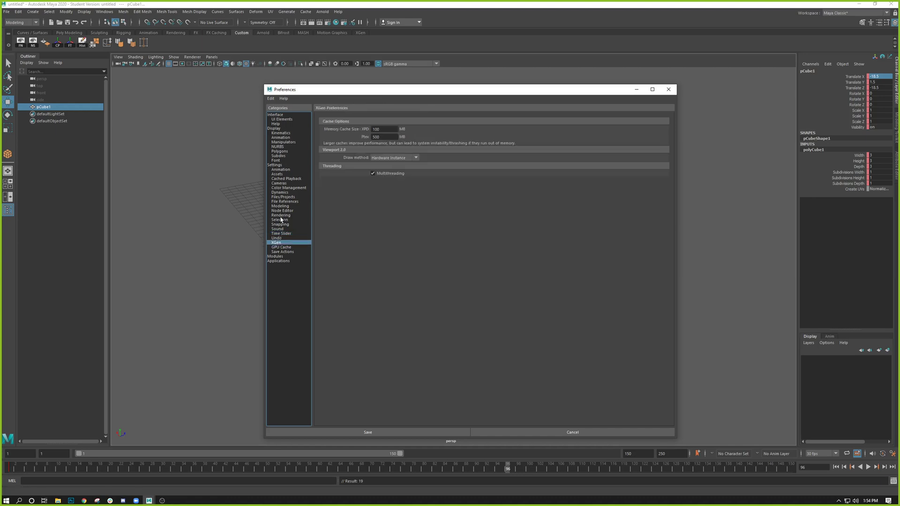
left_click(283, 214)
left_click(282, 210)
left_click(284, 202)
left_click(284, 188)
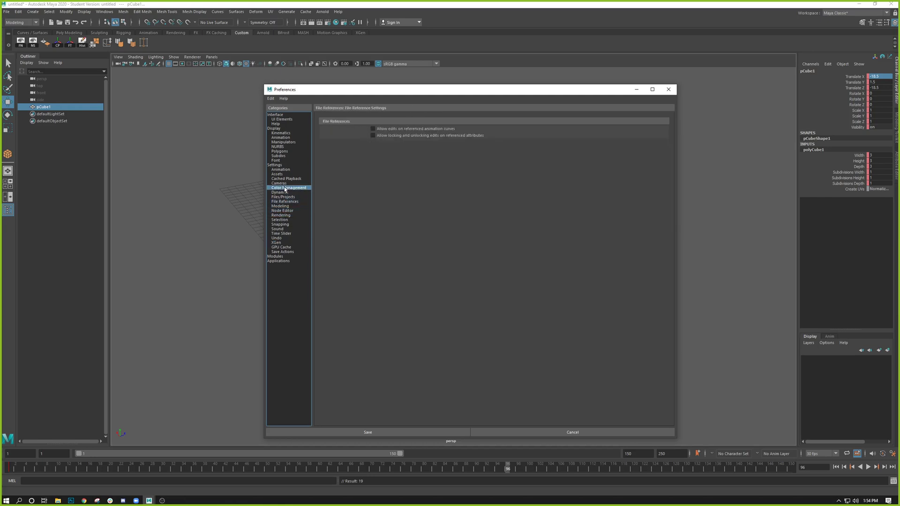
Step: Examine the Animation preferences from start to end and look through the categories from Assets to Rendering
left_click(284, 171)
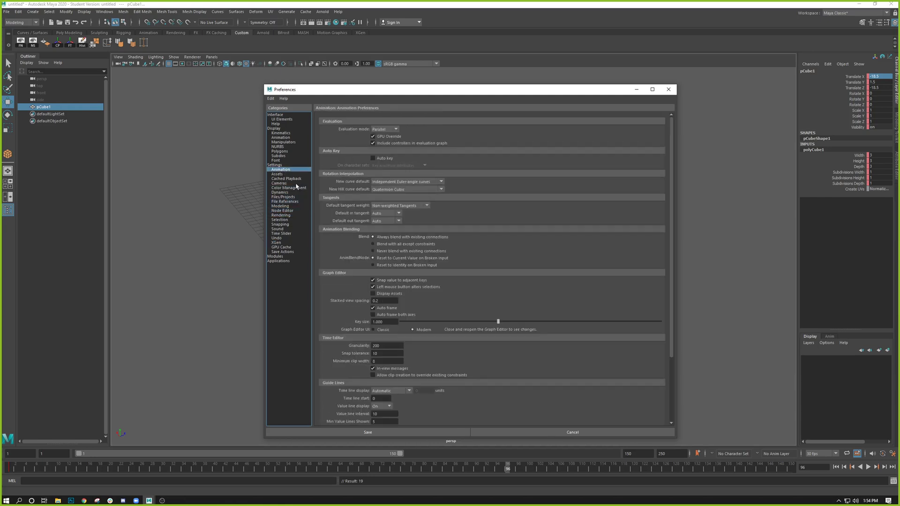
scroll(401, 225, "down", 1)
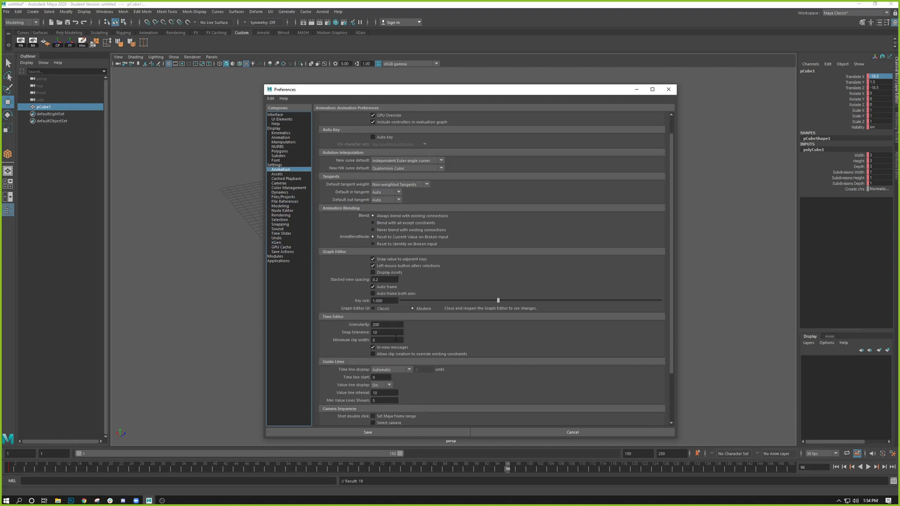
scroll(398, 253, "up", 1)
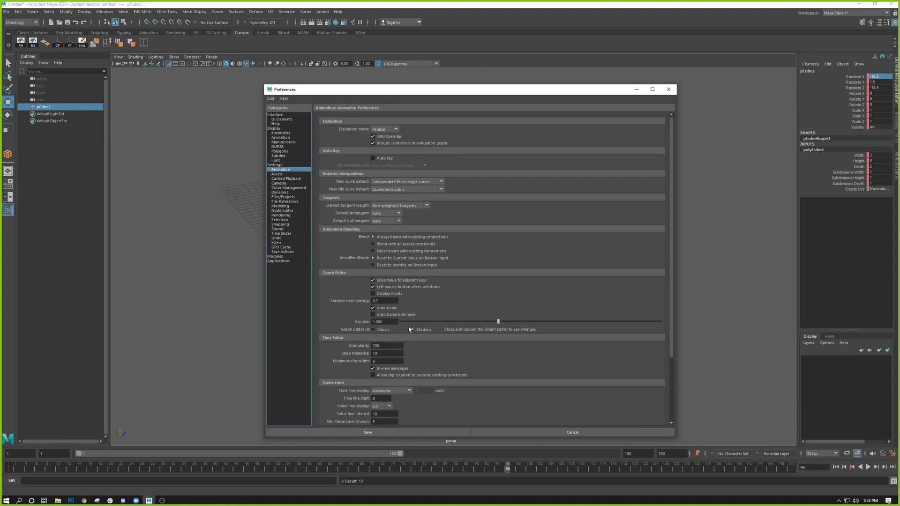
scroll(409, 329, "down", 4)
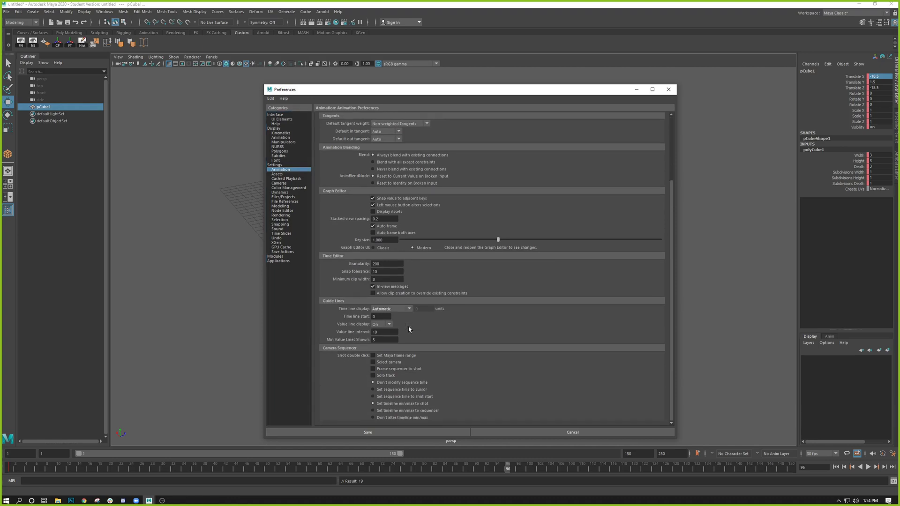
scroll(409, 329, "up", 4)
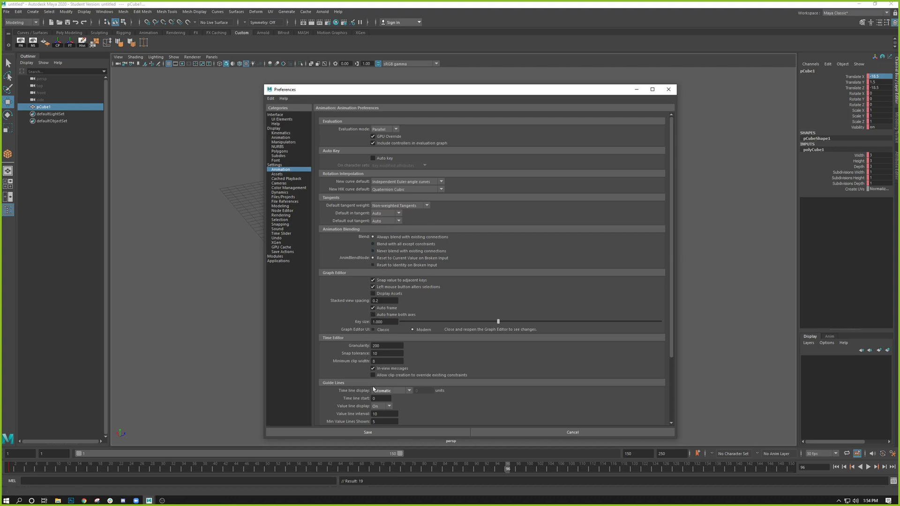
left_click(278, 174)
left_click(279, 182)
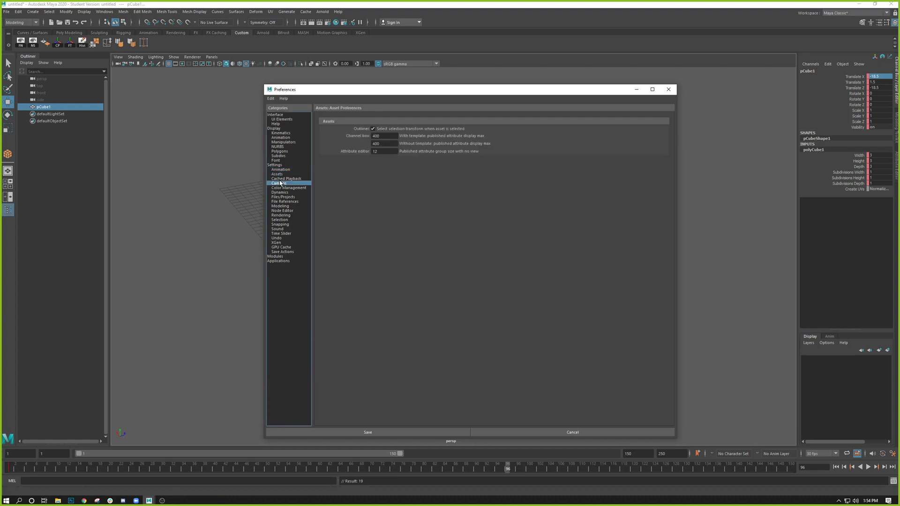
left_click(280, 179)
left_click(283, 188)
left_click(281, 192)
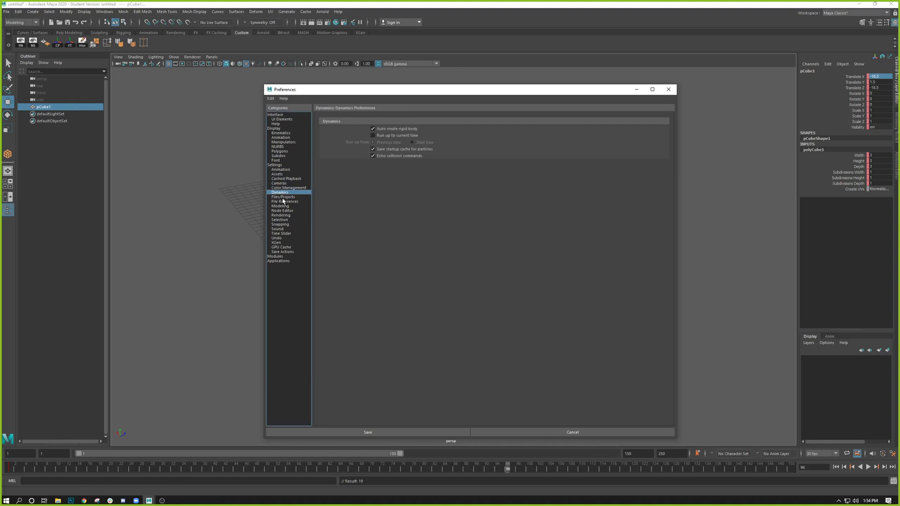
left_click(282, 201)
left_click(280, 206)
left_click(282, 211)
left_click(281, 215)
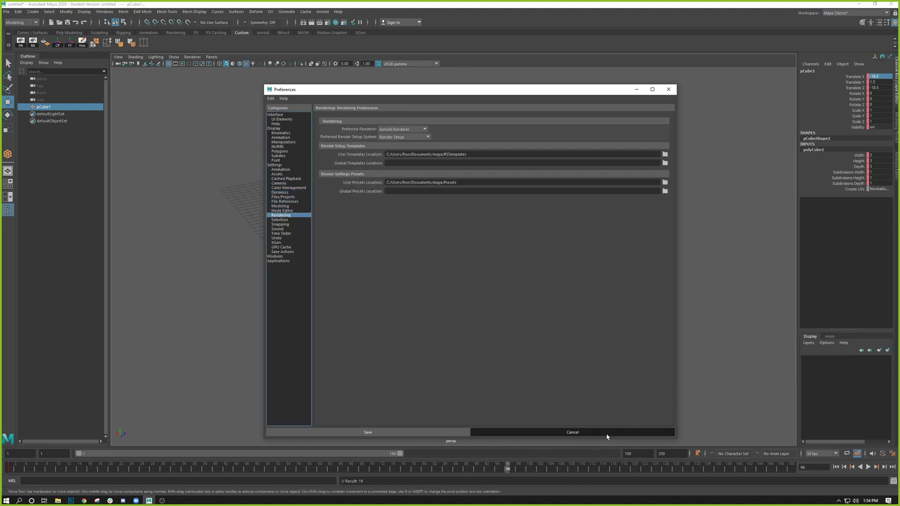
Step: Set the time slider's key tick size to 2x, save the preferences and return to frame 1
left_click(281, 233)
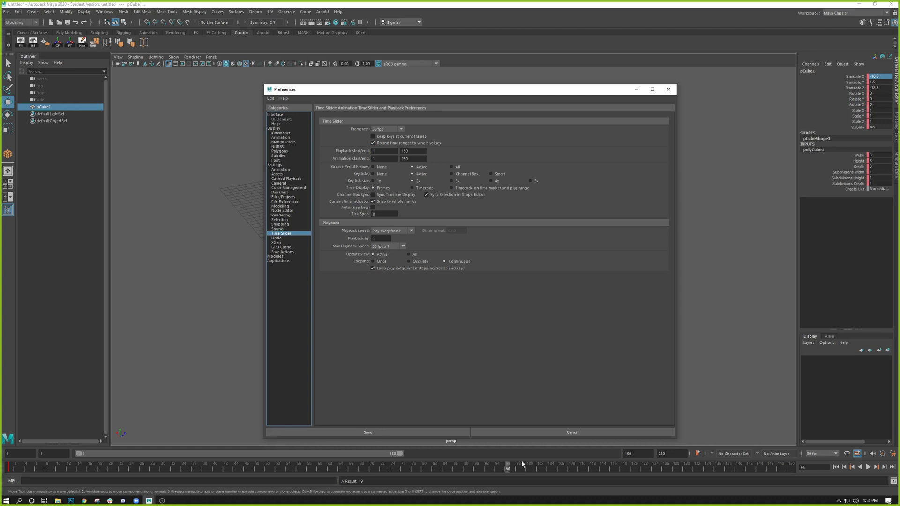
left_click(394, 432)
right_click(733, 468)
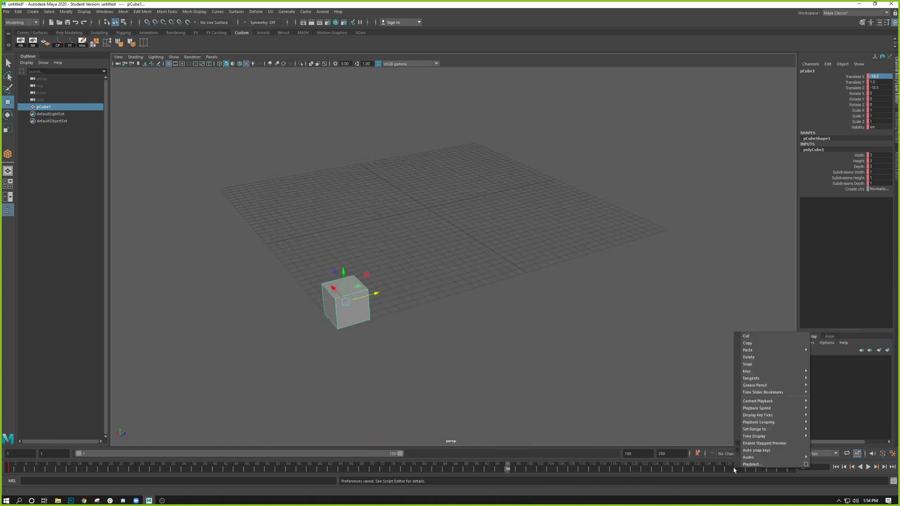
mouse_move(757, 457)
left_click(28, 465)
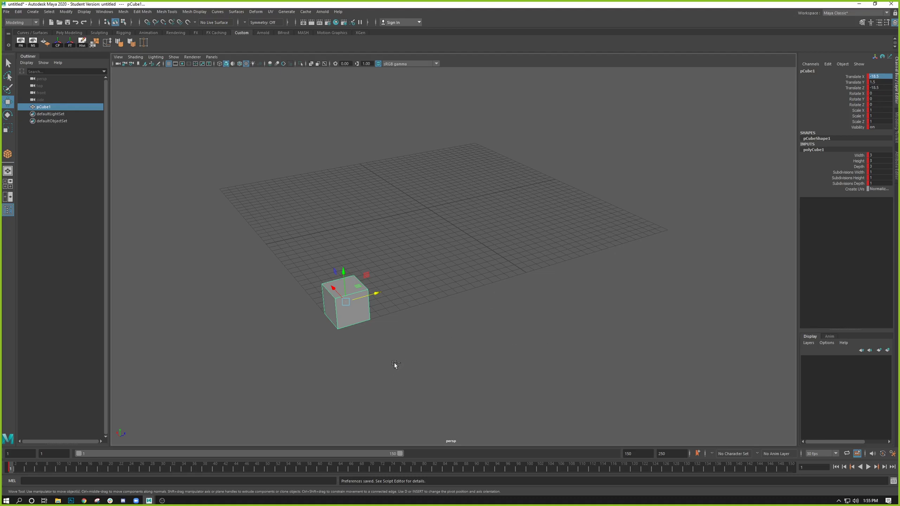
Step: Undo the recent actions back past the keyframe set on all of the cube's channels
key("ctrl+z")
key("ctrl+z")
key("ctrl+z")
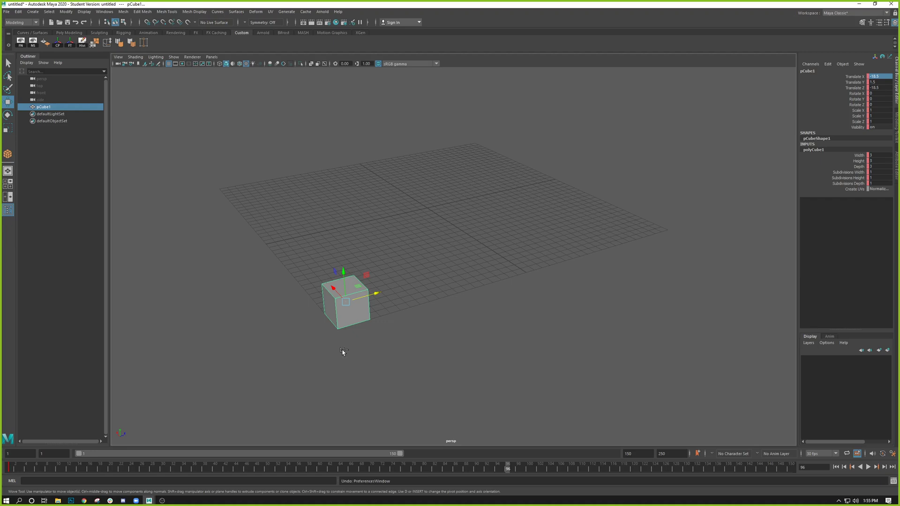
Step: Set a keyframe at frame 1 on only the cube's Translate X, Y and Z channels
left_click_drag(391, 289, 381, 310, "alt")
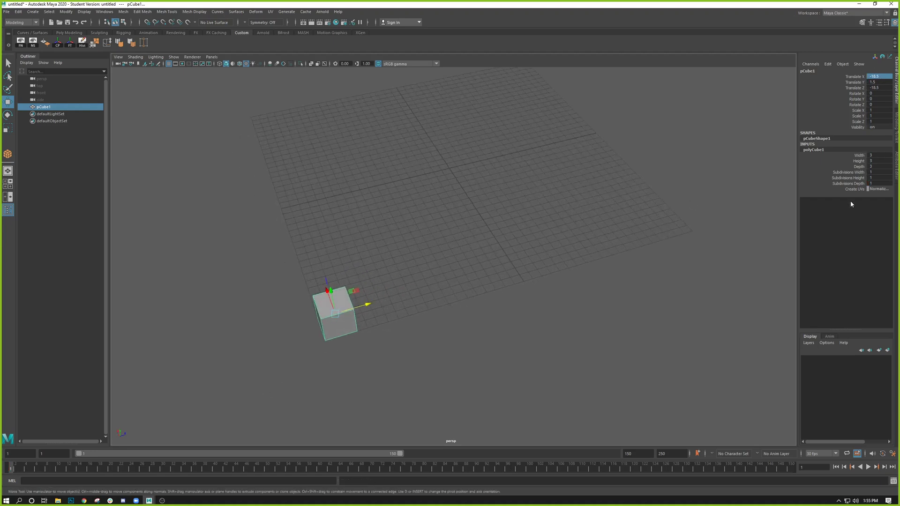
right_click_drag(388, 307, 401, 314, "alt")
middle_click_drag(402, 314, 441, 291, "alt")
left_click_drag(442, 293, 416, 311, "alt")
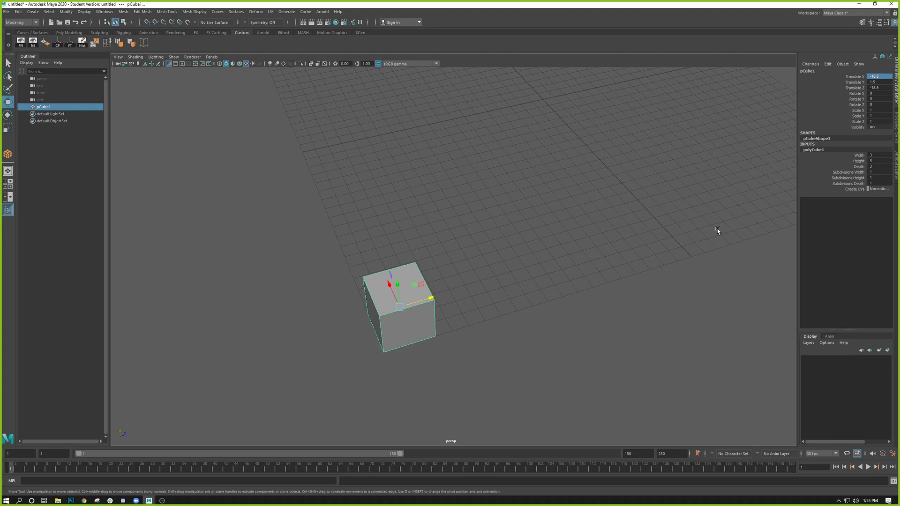
left_click_drag(394, 276, 452, 362, "alt")
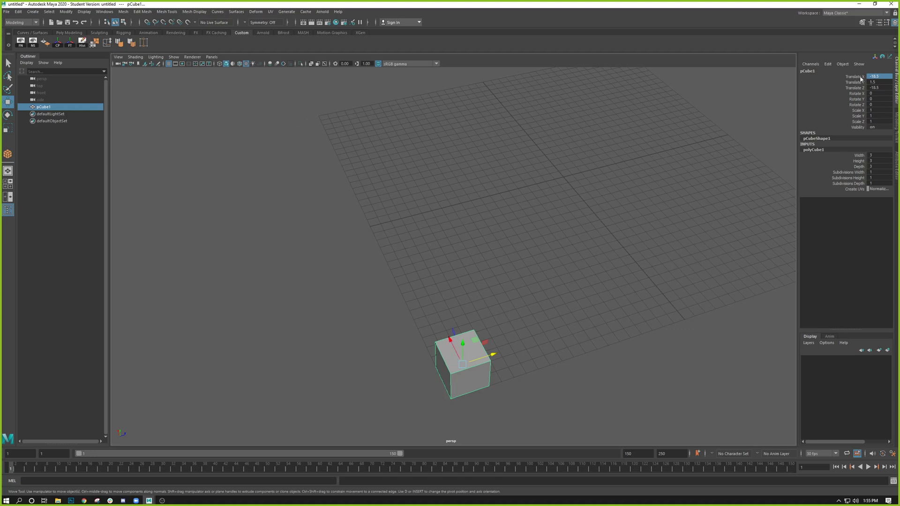
middle_click_drag(527, 307, 436, 284, "alt")
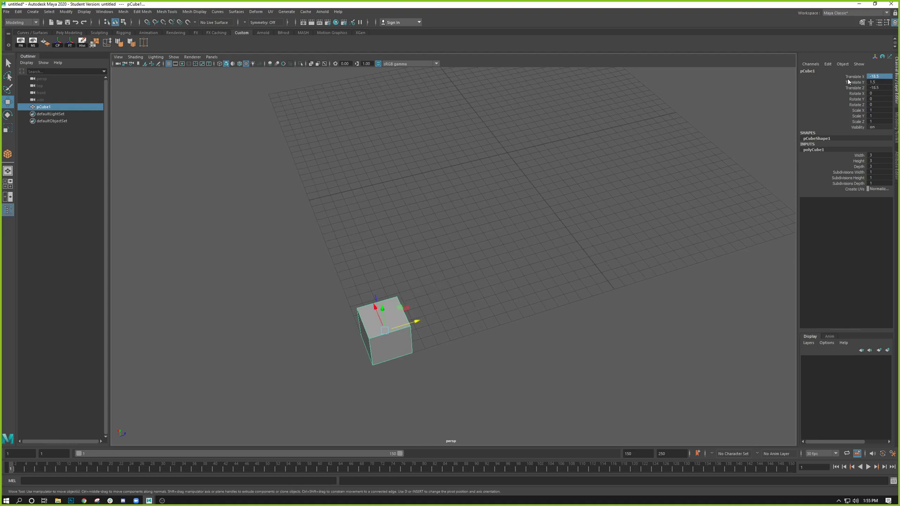
key("shift+w")
Step: Examine which of the cube's channels are keyed and the keying options for its Rotate X channel
left_click(857, 94)
left_click(858, 183, "shift")
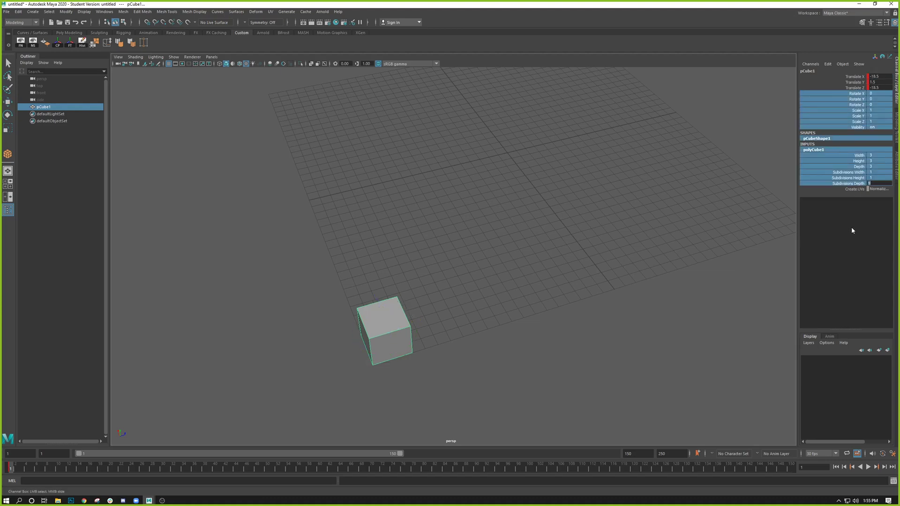
scroll(478, 355, "up", 1)
scroll(471, 362, "down", 3)
left_click(470, 362)
key("w")
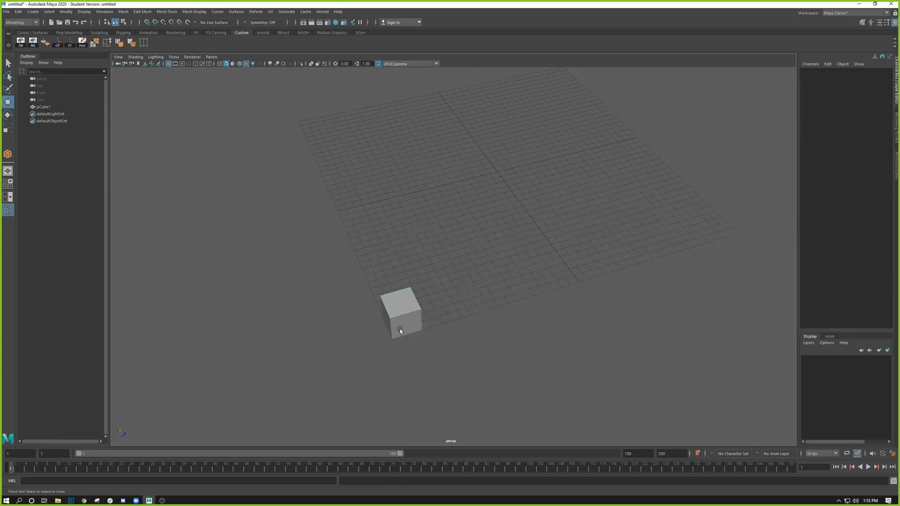
left_click(396, 318)
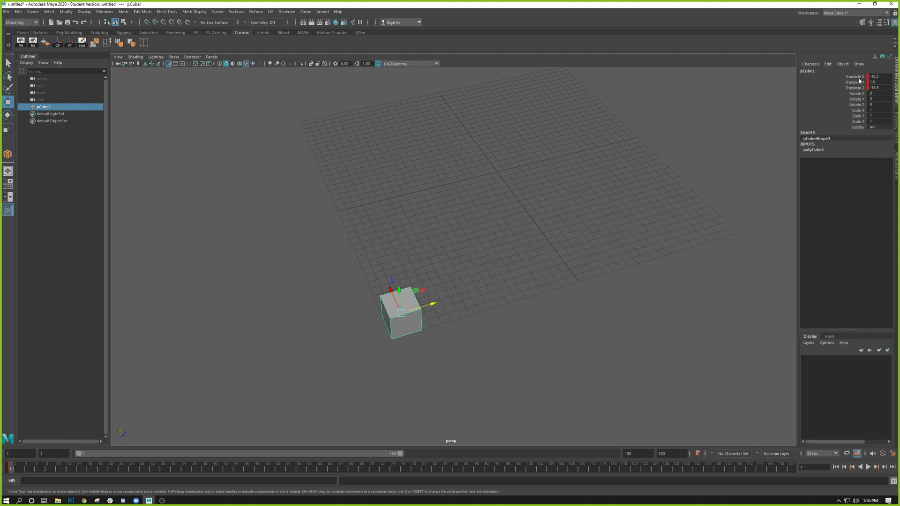
right_click(855, 94)
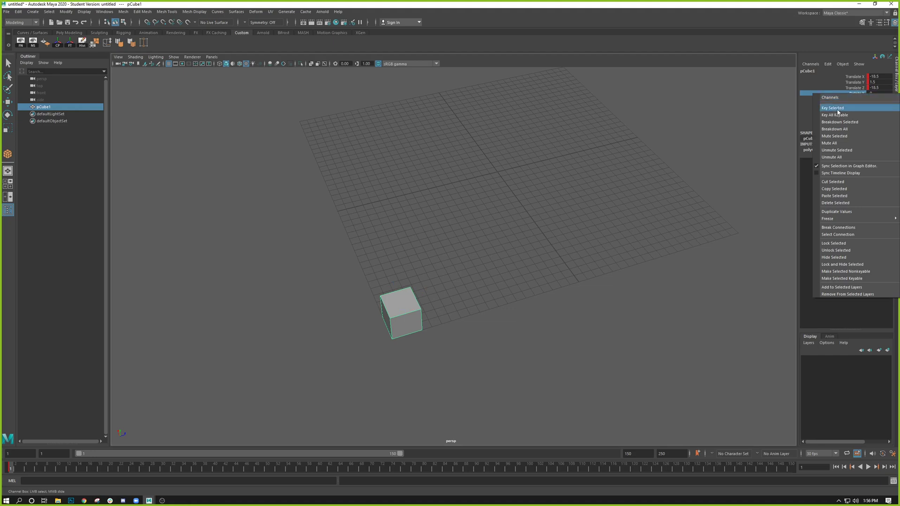
left_click(557, 314)
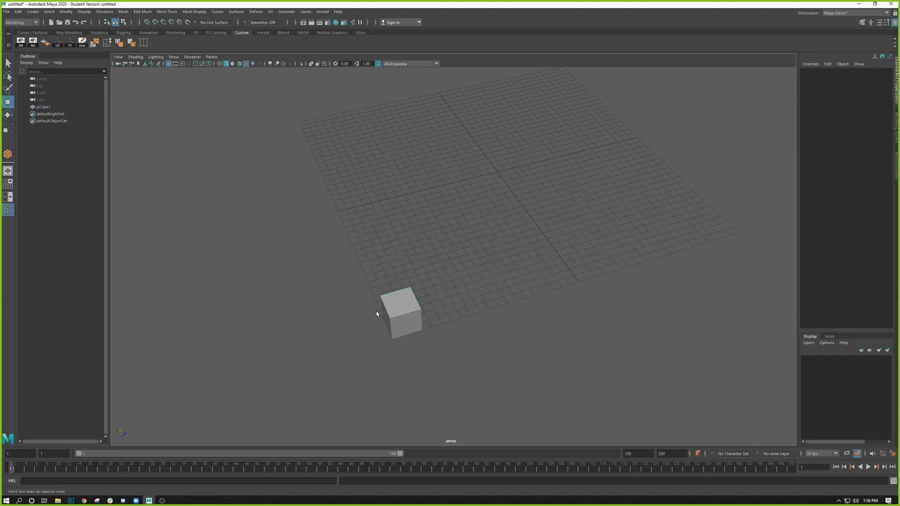
left_click(389, 306)
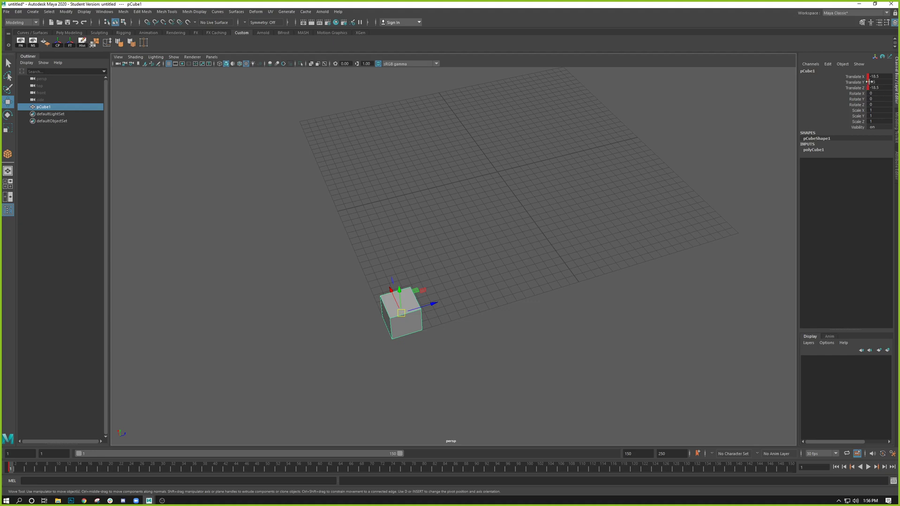
Step: At frame 30, move the cube along X to about 18.5 at the next grid corner and keyframe its translate channels
left_click_drag(416, 182, 465, 237, "alt")
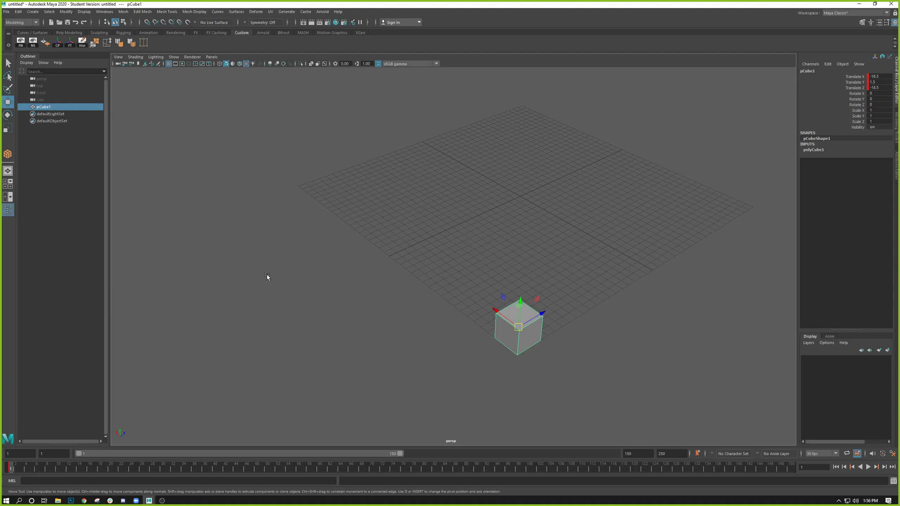
left_click(163, 467)
left_click_drag(495, 312, 302, 164)
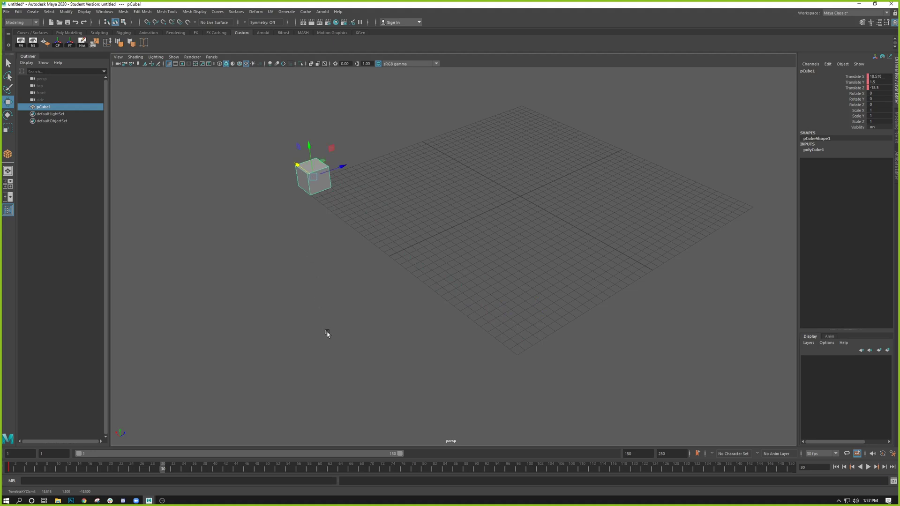
left_click_drag(328, 333, 623, 225, "alt")
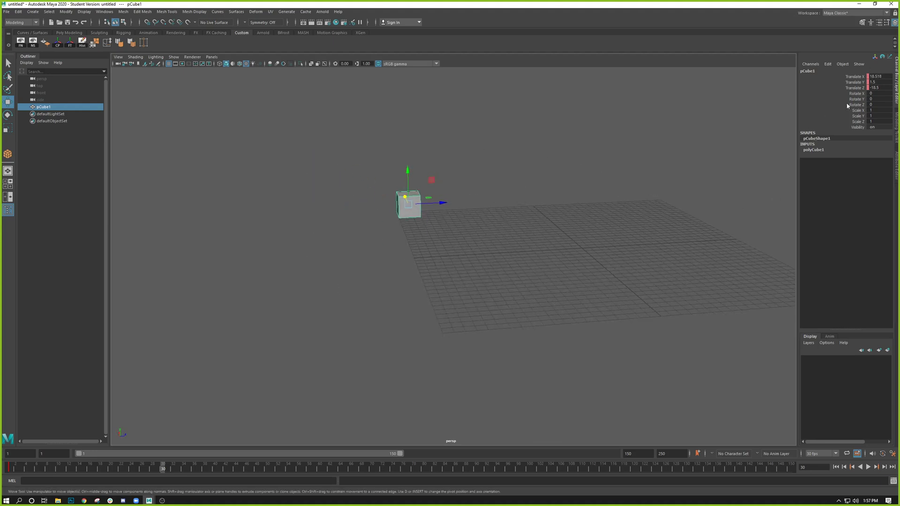
left_click_drag(391, 252, 261, 369, "alt")
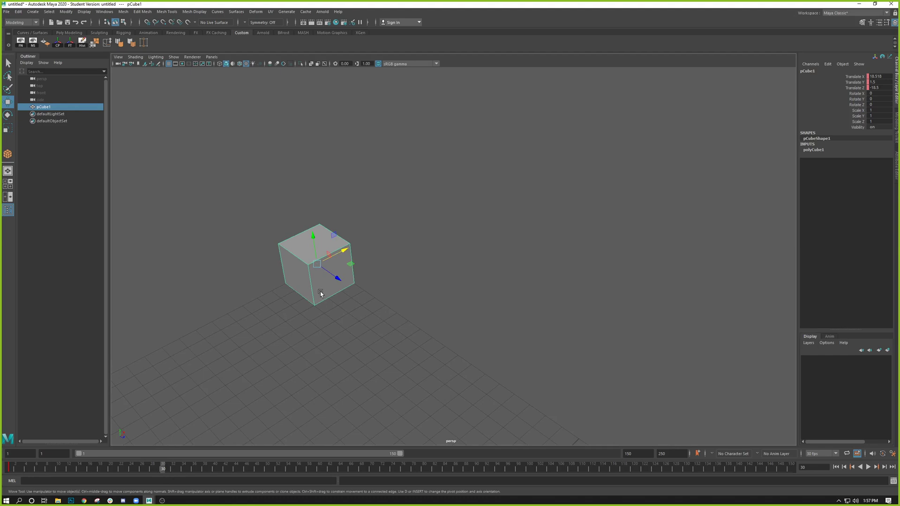
left_click_drag(243, 357, 368, 355, "alt")
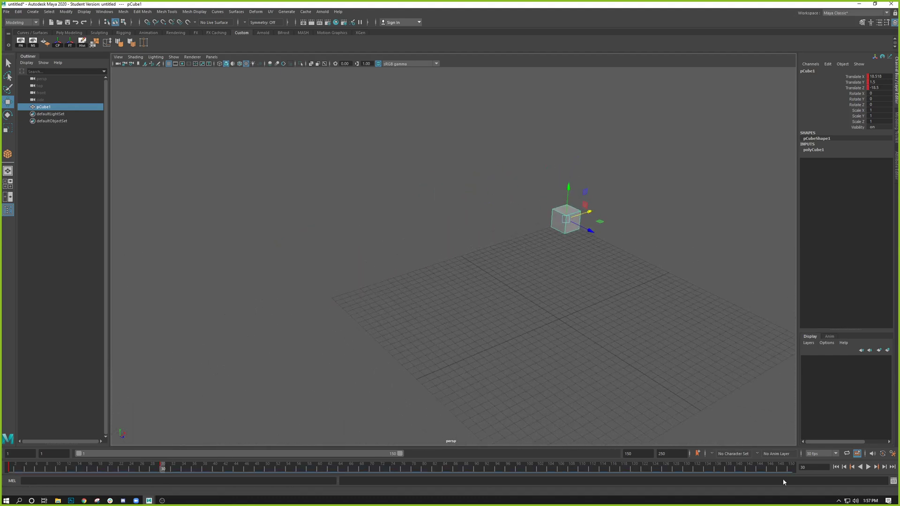
Step: Go to the start of the playback range, step backward frame by frame, and jump back by keyframe to frame 1
left_click(837, 468)
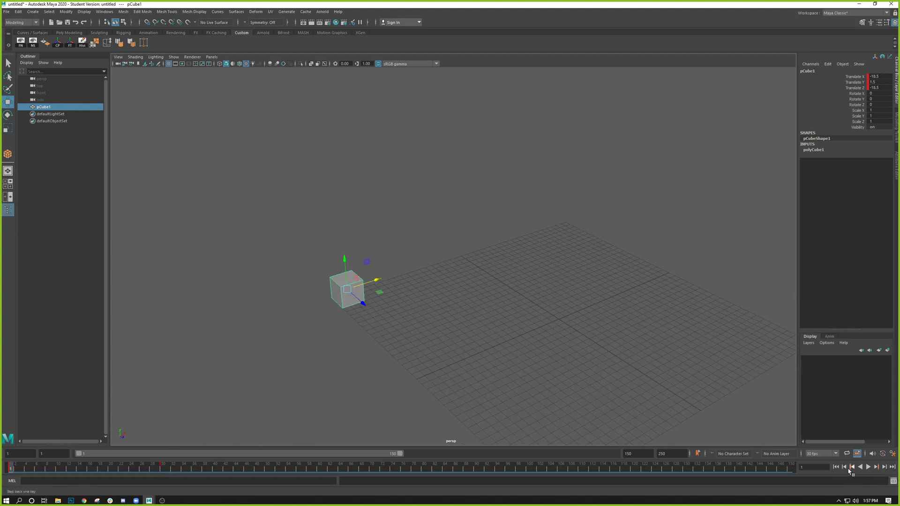
left_click(843, 468)
triple_click(843, 469)
triple_click(843, 469)
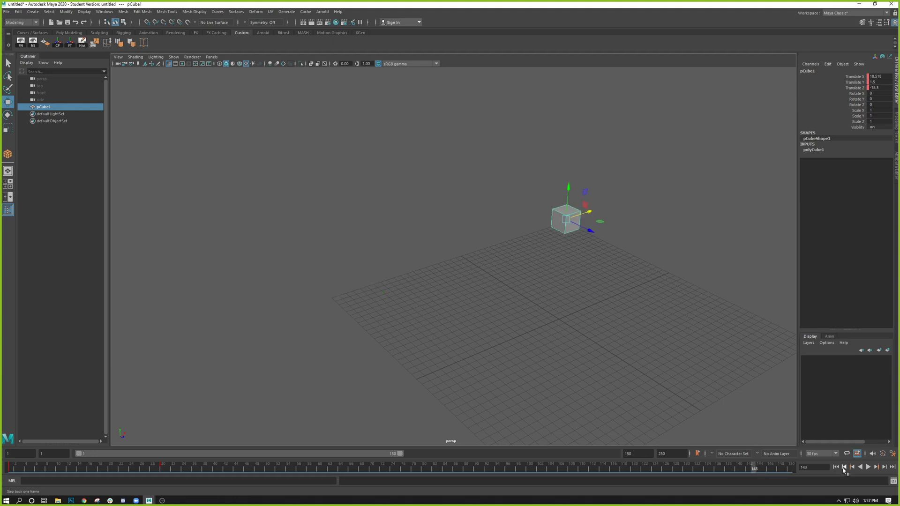
triple_click(843, 468)
double_click(843, 468)
triple_click(843, 468)
triple_click(842, 468)
triple_click(842, 469)
double_click(843, 469)
left_click(851, 468)
left_click(852, 469)
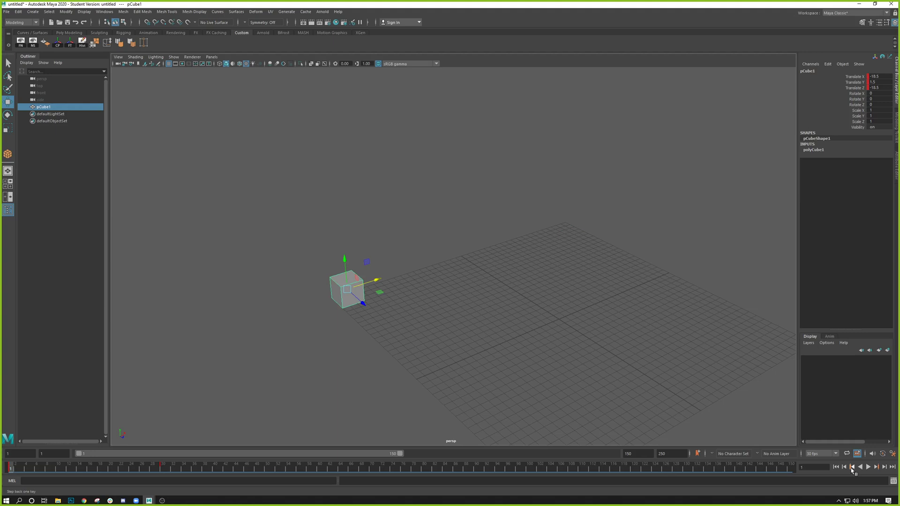
Step: Step the cube's animation forward several frames, go to the end of the playback range at frame 150, and return to frame 1
left_click(884, 467)
left_click(884, 467)
left_click(884, 467)
left_click(884, 467)
left_click(884, 467)
left_click(884, 467)
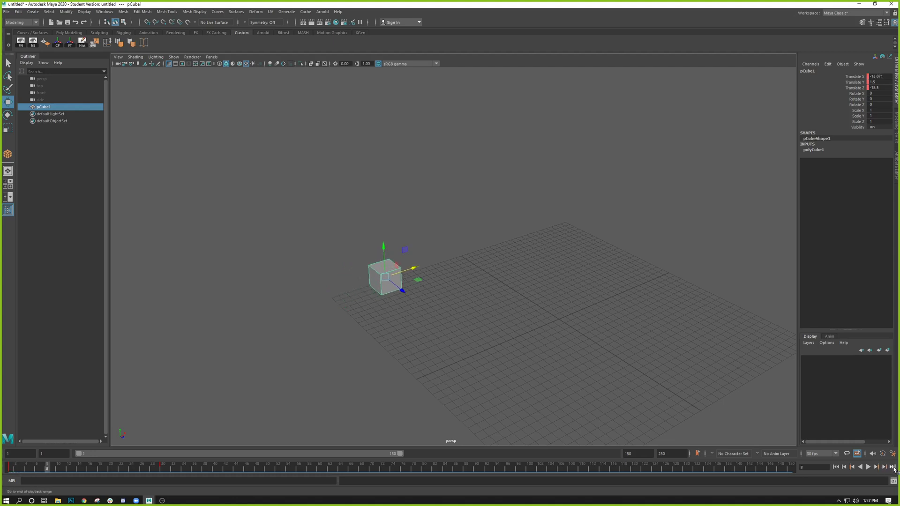
left_click(892, 468)
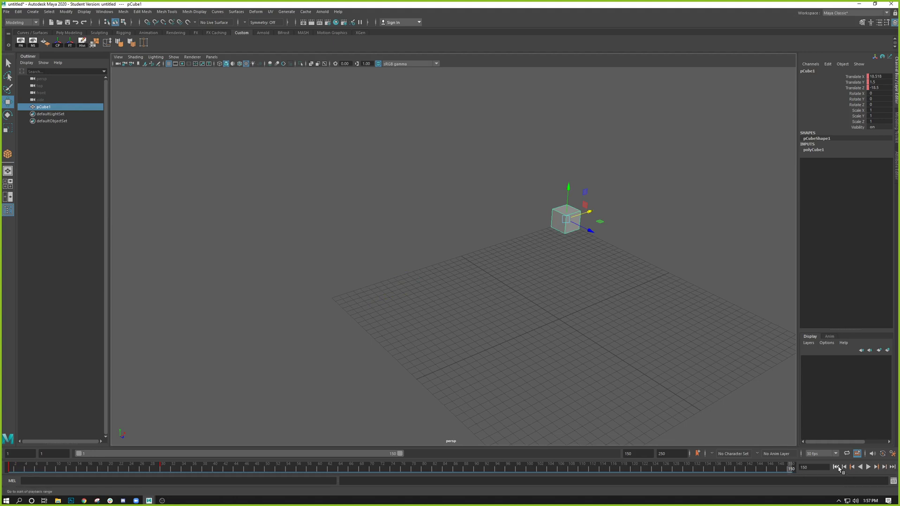
left_click(836, 468)
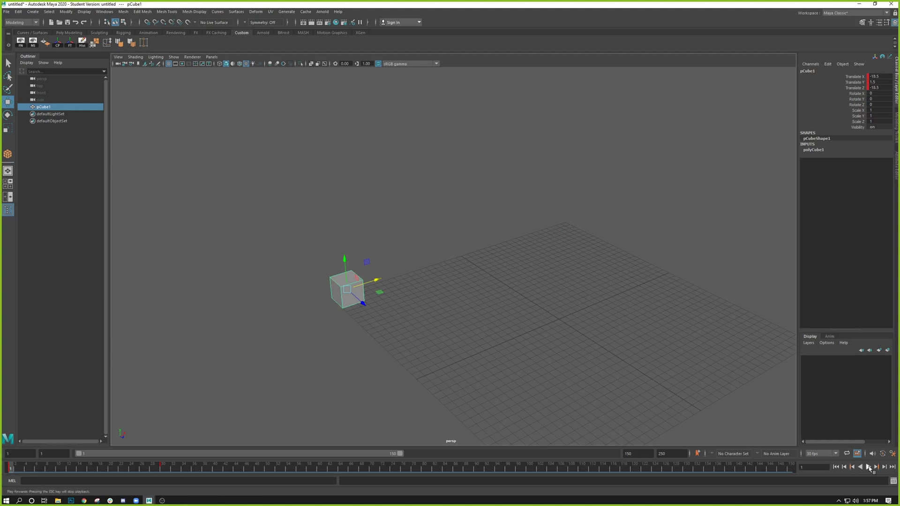
Step: Play the cube's animation, stop it, and scrub the time slider back to frame 1
left_click(868, 467)
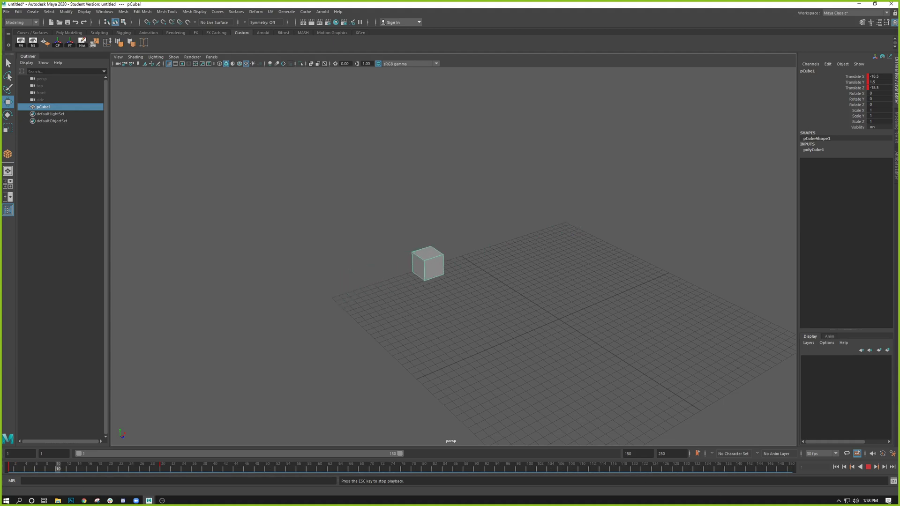
left_click(868, 466)
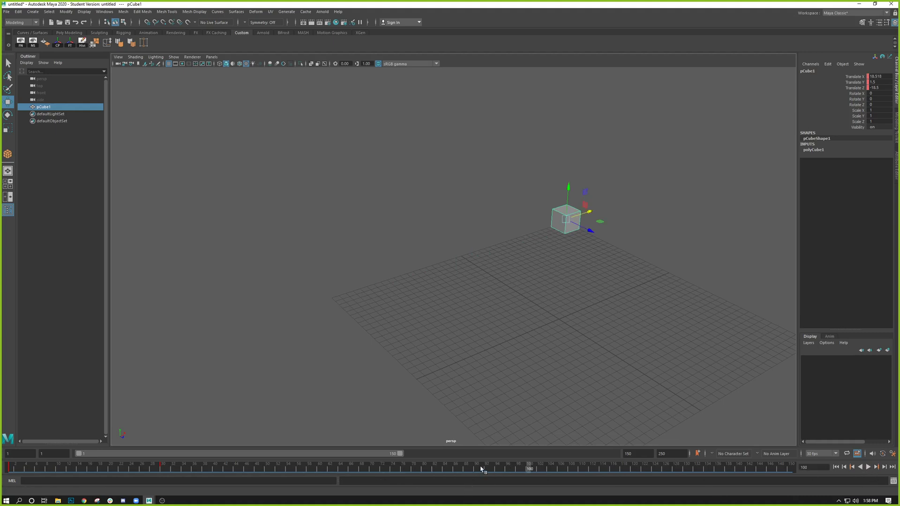
left_click_drag(482, 470, 4, 457)
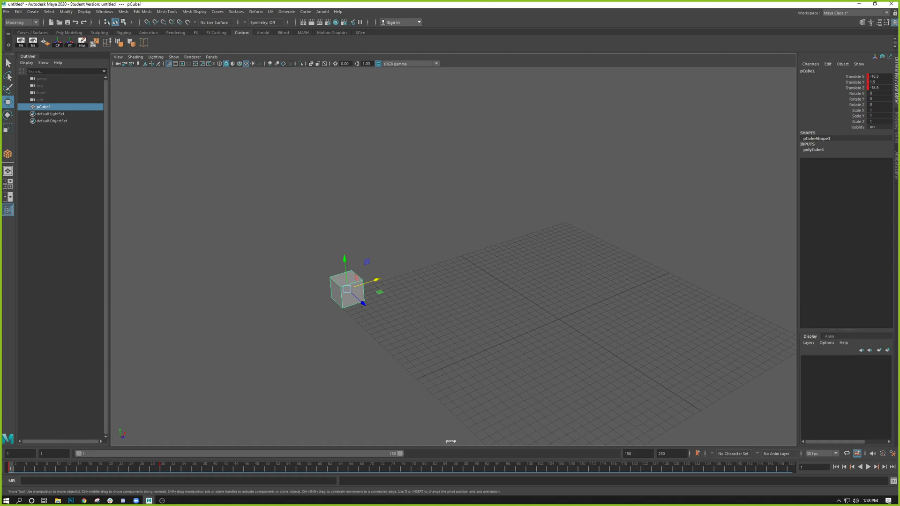
Step: Open the preferences and look through the Animation and general Settings categories for the playback options
left_click(84, 12)
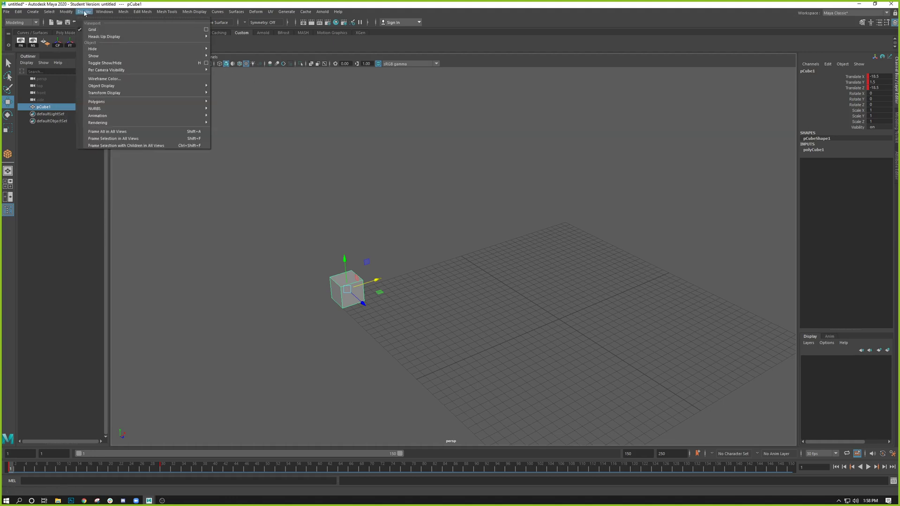
mouse_move(104, 12)
mouse_move(155, 79)
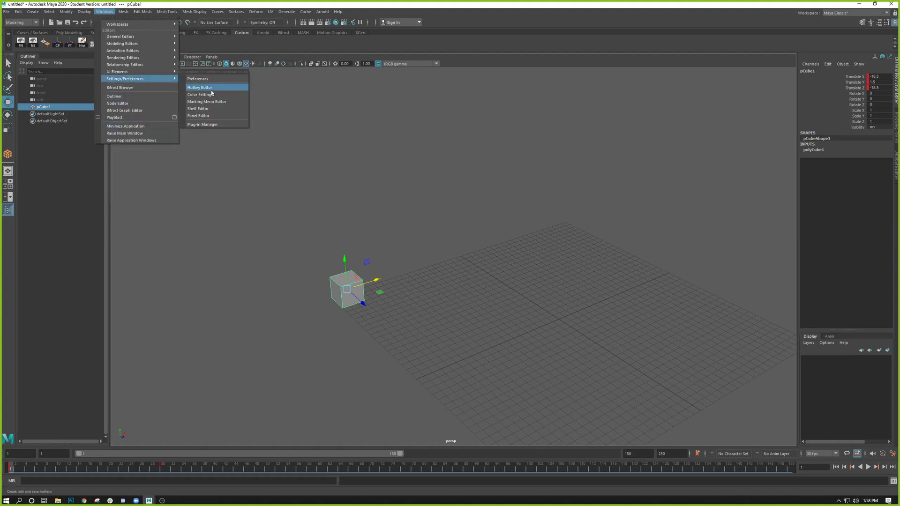
left_click(197, 79)
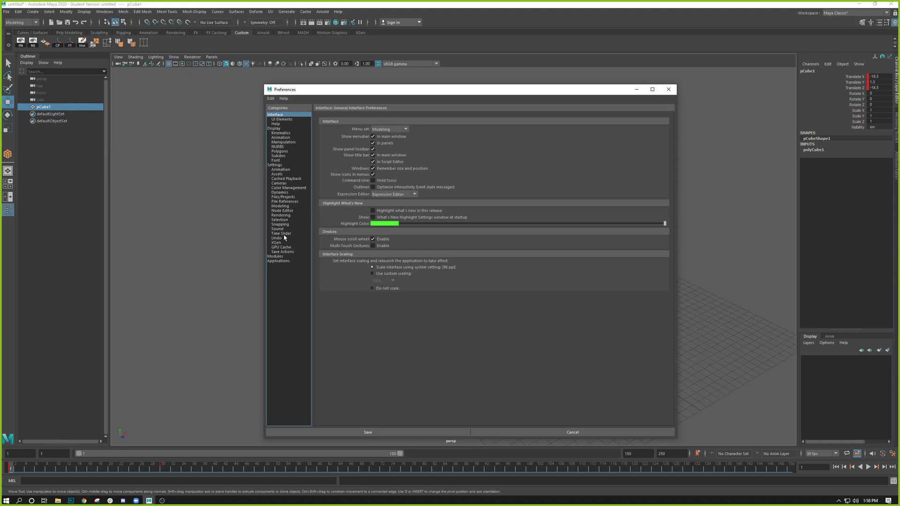
left_click(279, 233)
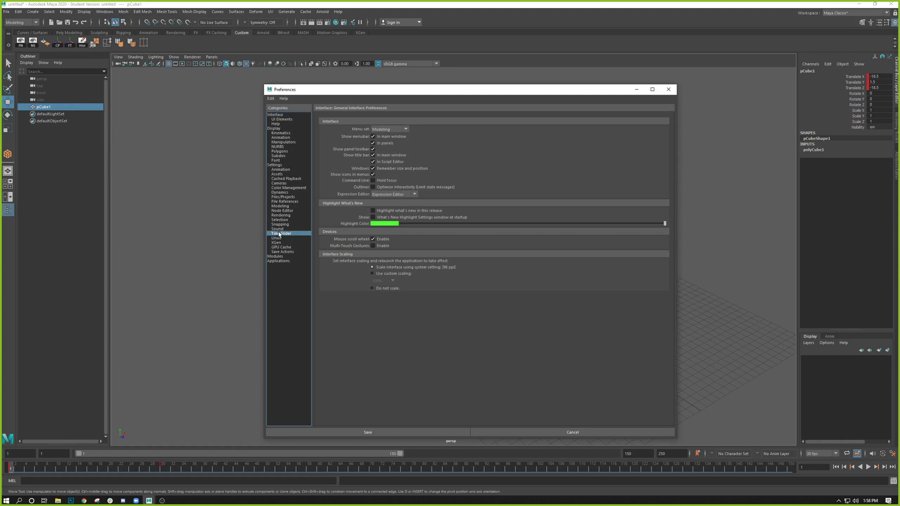
left_click(283, 171)
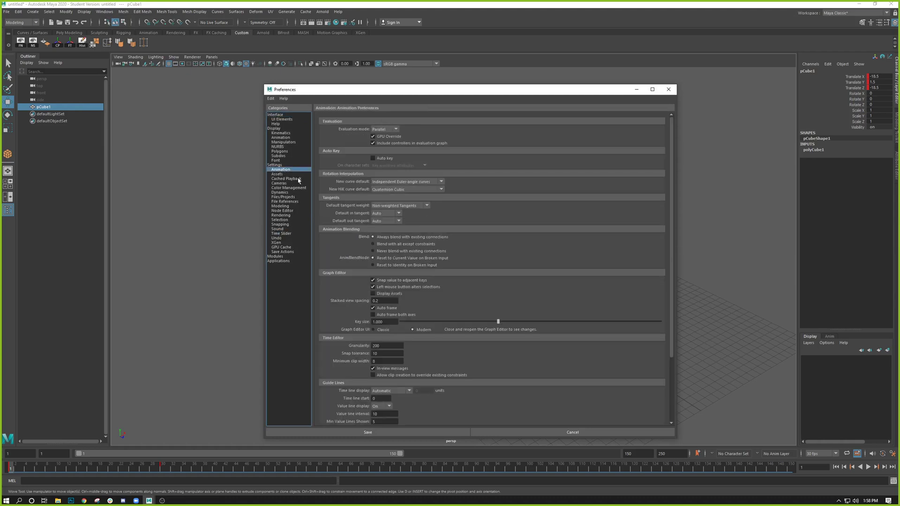
left_click(104, 11)
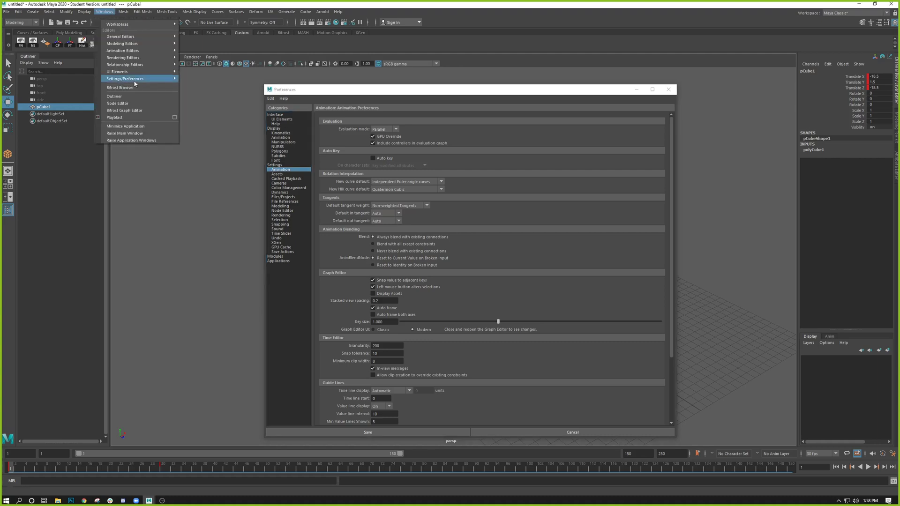
left_click(311, 90)
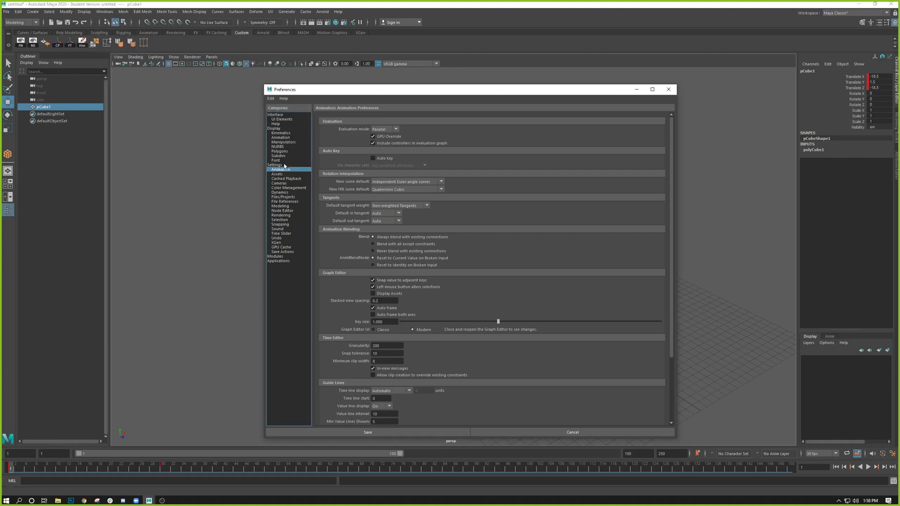
scroll(394, 269, "down", 3)
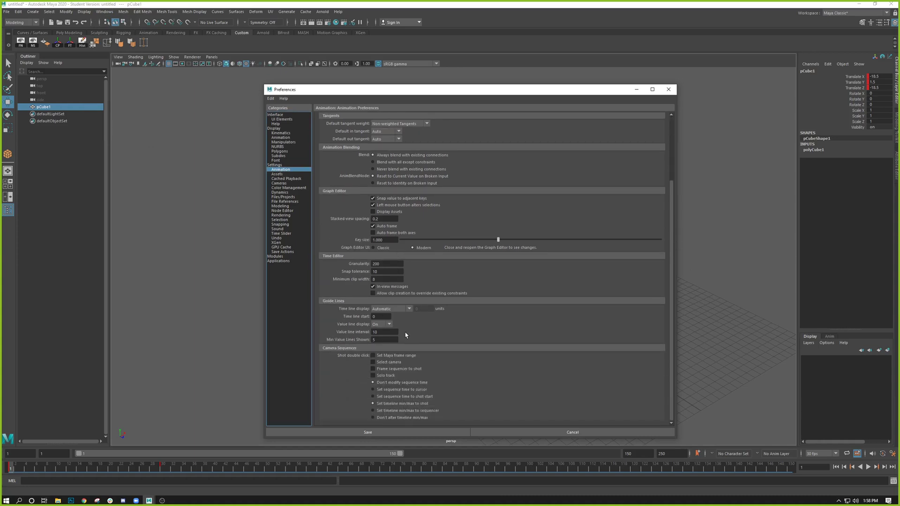
scroll(405, 334, "up", 3)
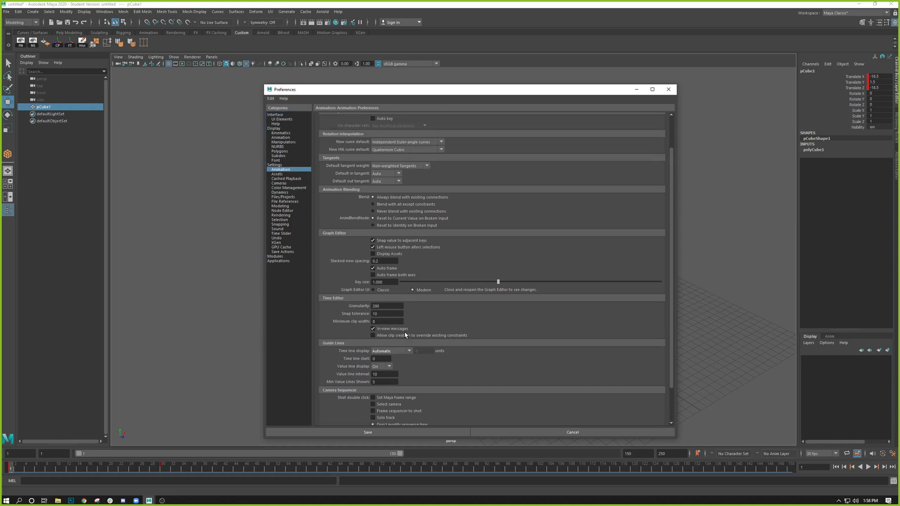
scroll(405, 334, "down", 3)
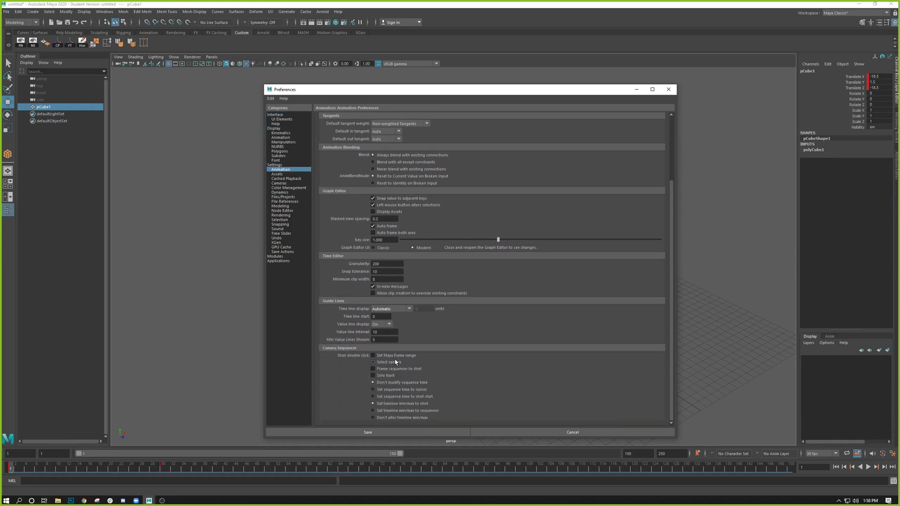
left_click(275, 164)
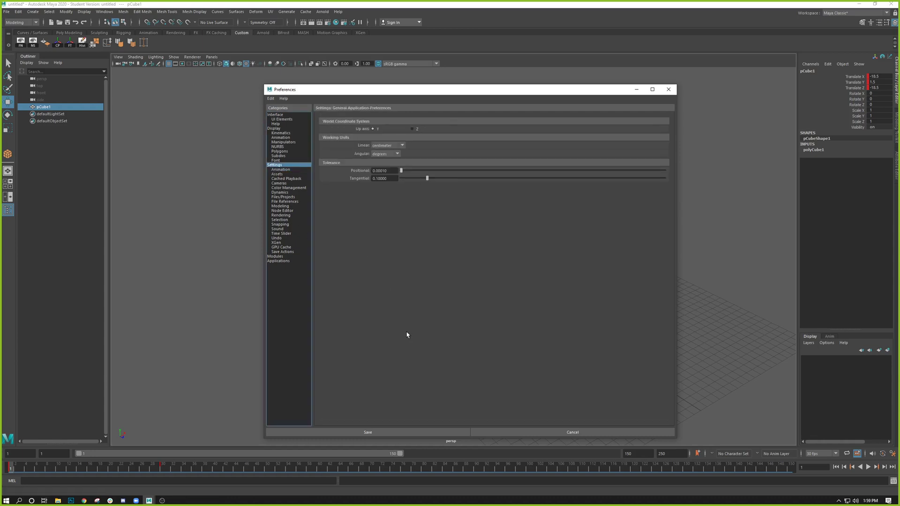
Step: Review the Playback speed choices in the Time Slider preferences and set the Max Playback Speed to 30 fps x 1
left_click(280, 234)
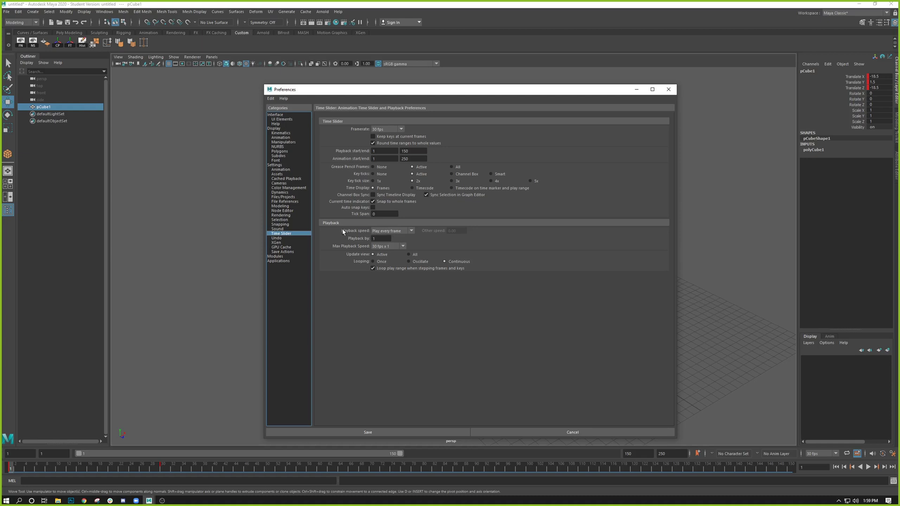
left_click(401, 232)
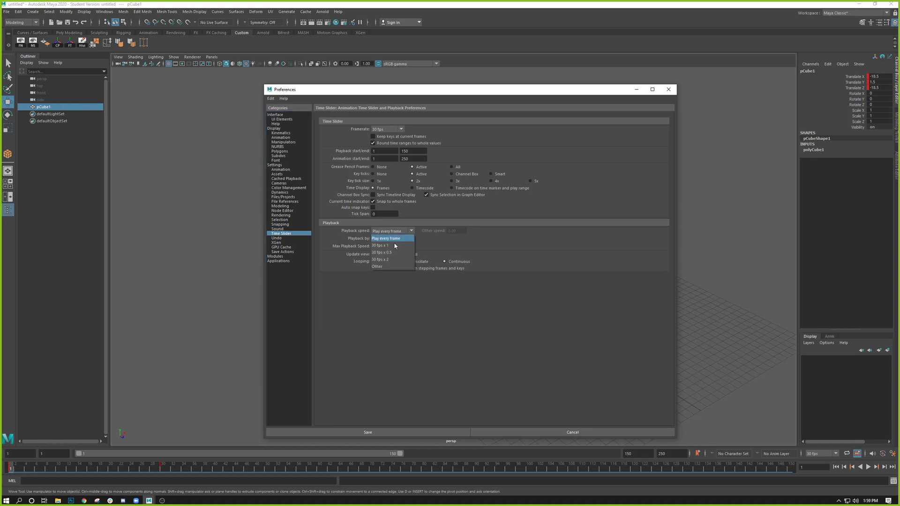
left_click(484, 248)
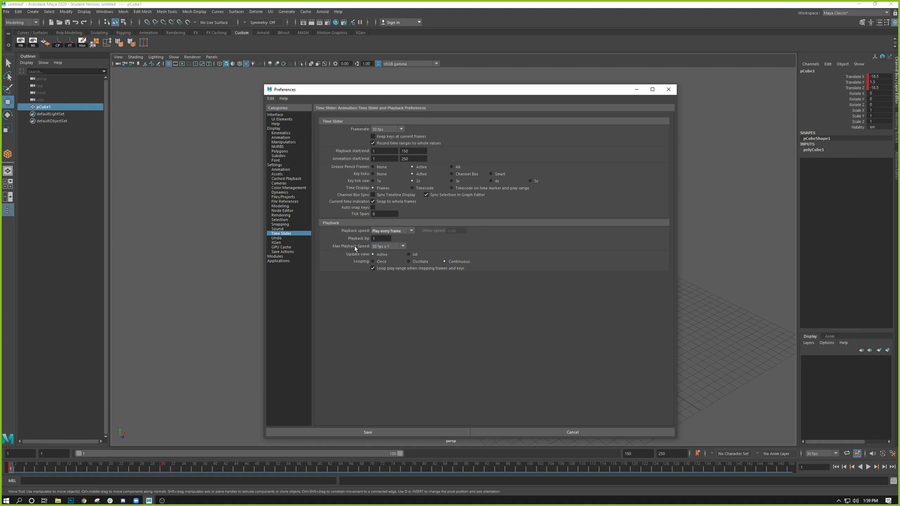
left_click(385, 247)
left_click(383, 253)
left_click(378, 247)
left_click(378, 262)
left_click(378, 232)
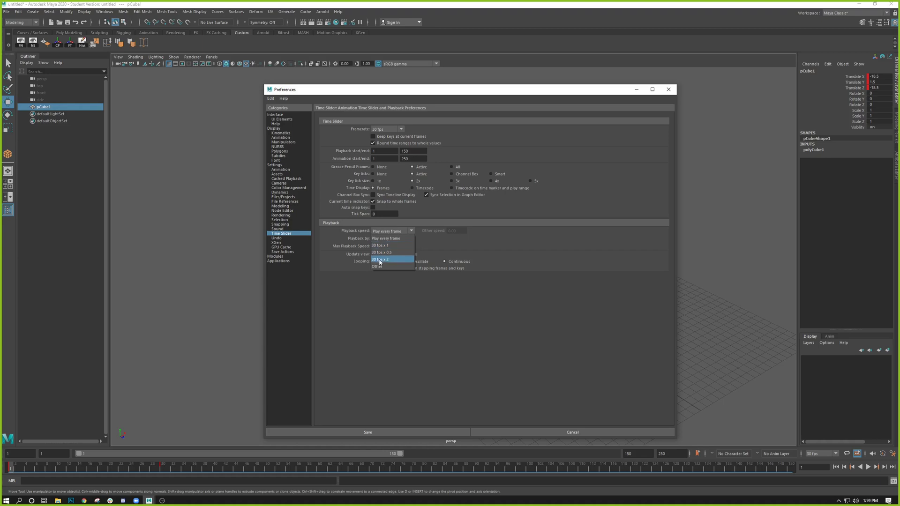
left_click(439, 342)
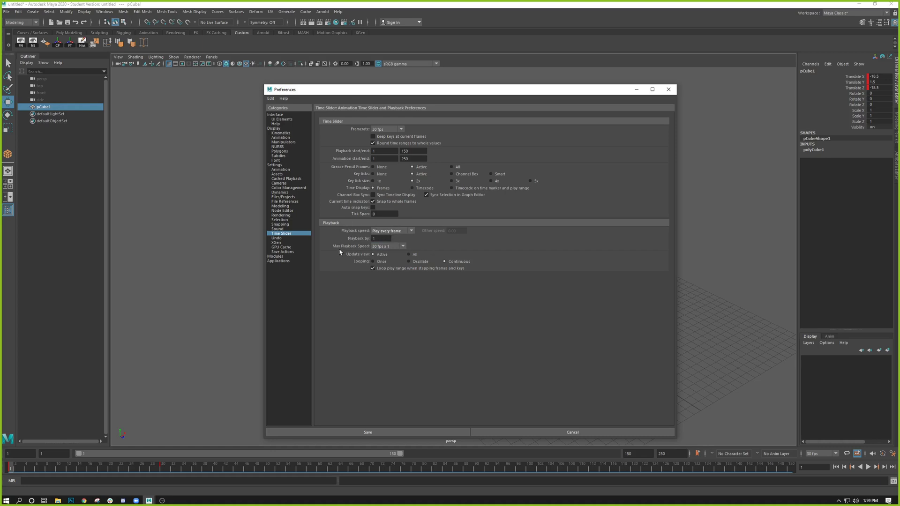
left_click(384, 248)
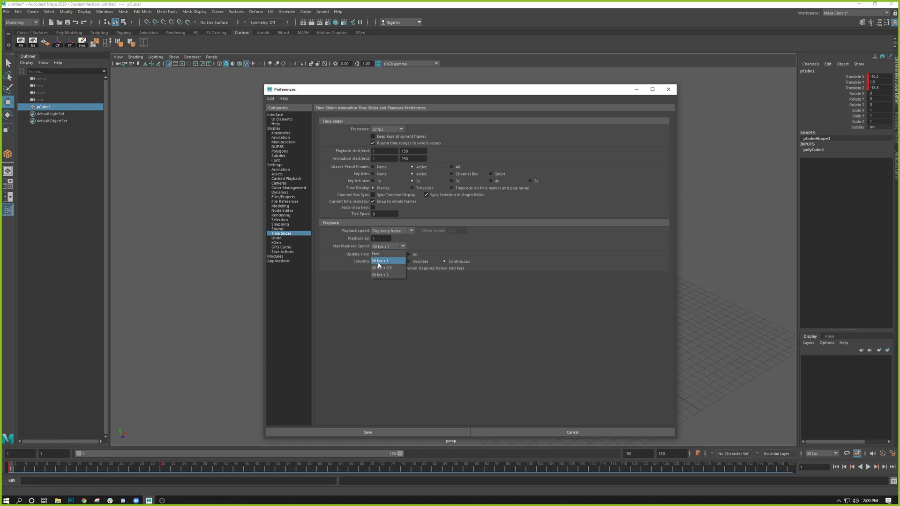
left_click(378, 265)
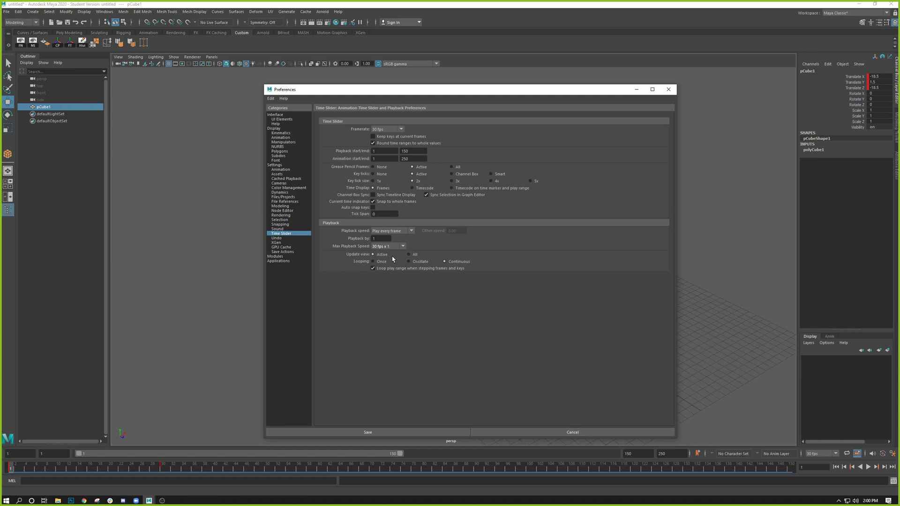
Step: Look over the general Settings and Animation preferences, and save the preferences
left_click(278, 166)
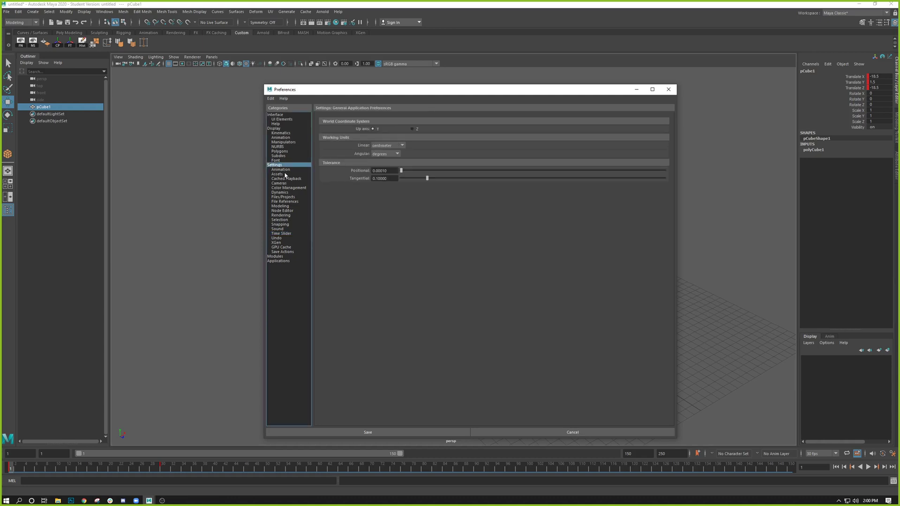
left_click(283, 170)
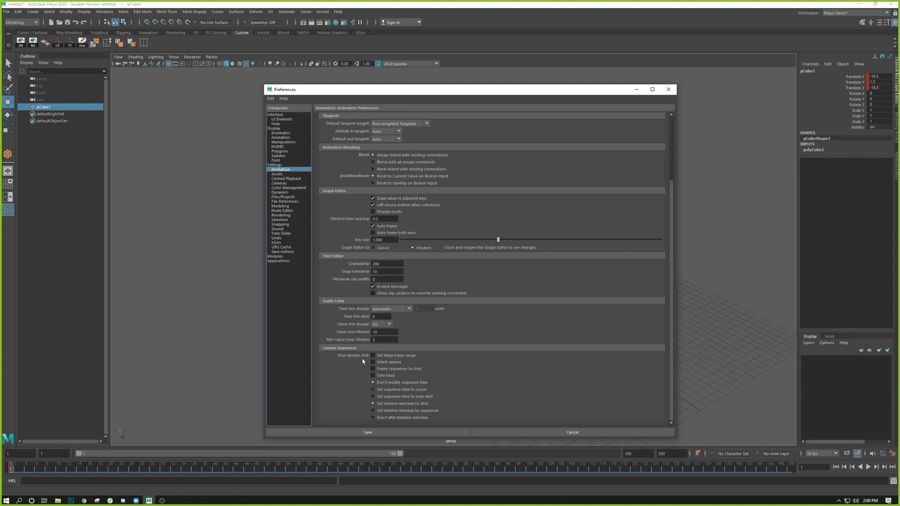
left_click(362, 433)
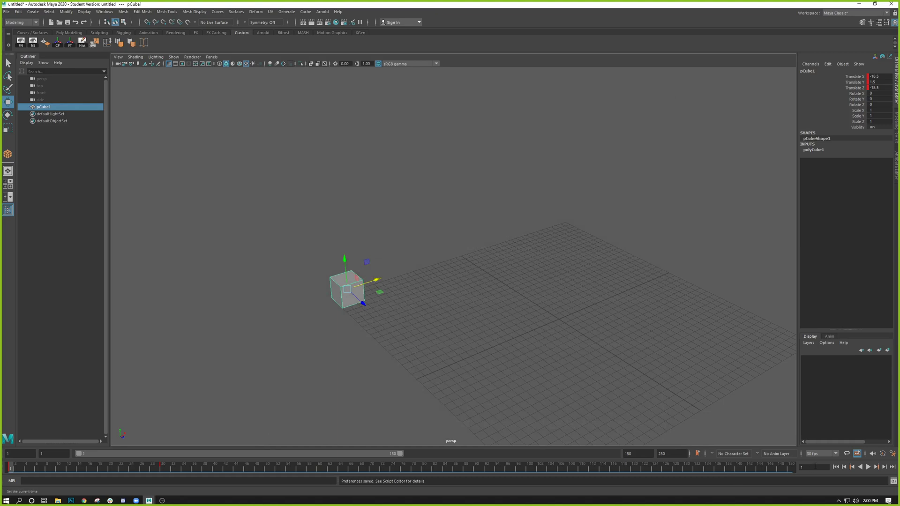
Step: Play and stop the cube's animation, and shorten the playback range to end at frame 60
left_click(868, 466)
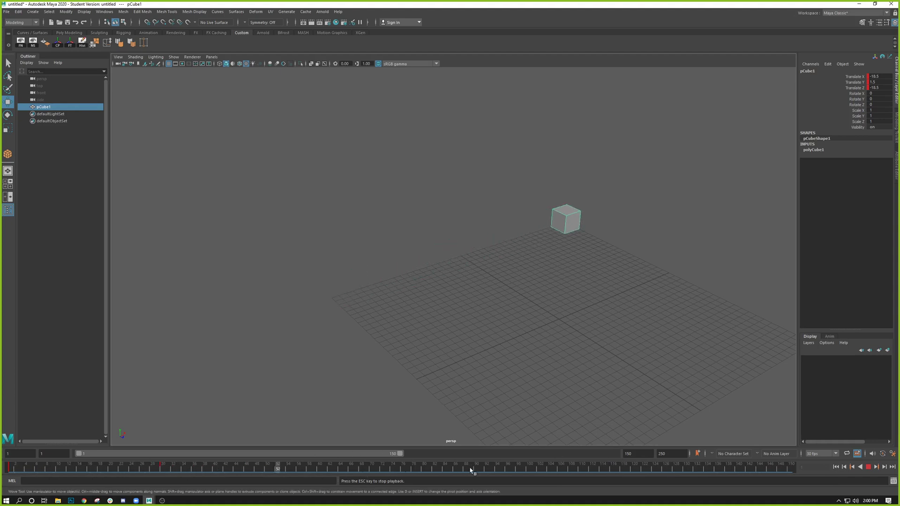
left_click(868, 467)
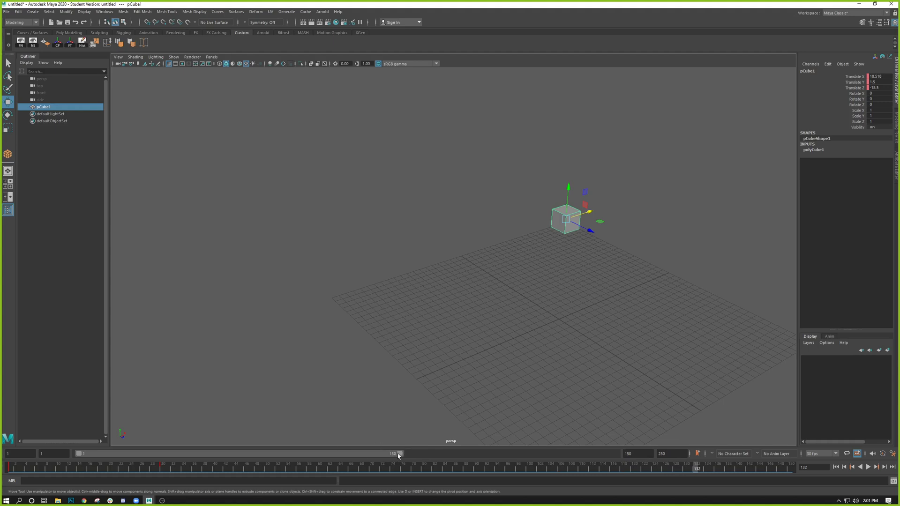
left_click_drag(398, 455, 236, 453)
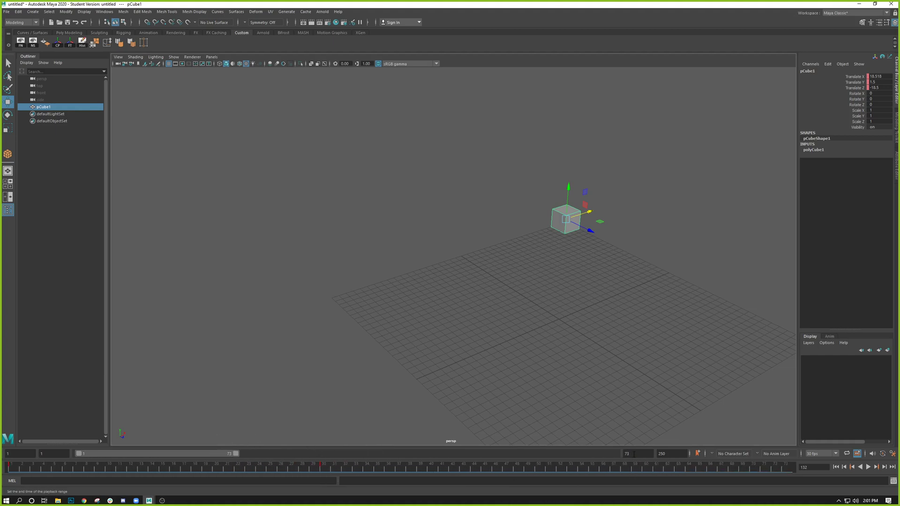
double_click(633, 455)
type("60")
key("Return")
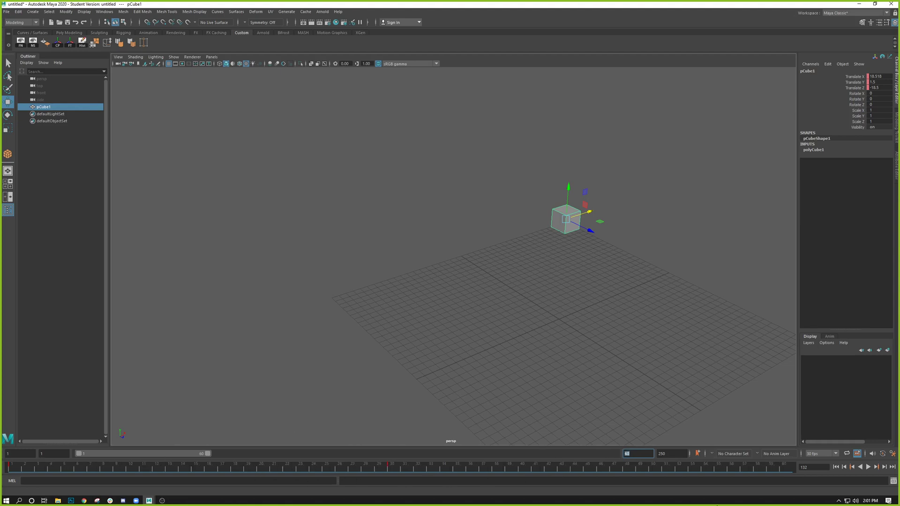
Step: Play the cube's animation over the 60-frame range, stop it, and scrub back to frame 1
left_click(868, 467)
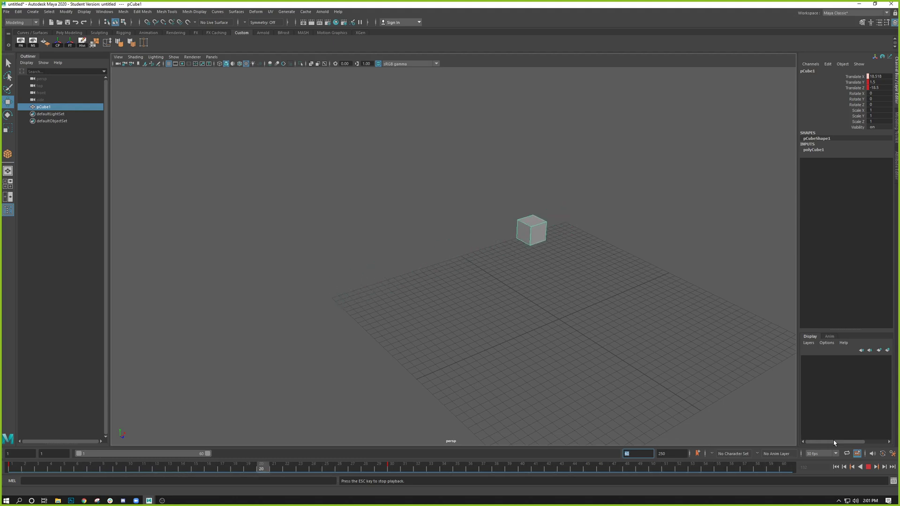
left_click(869, 467)
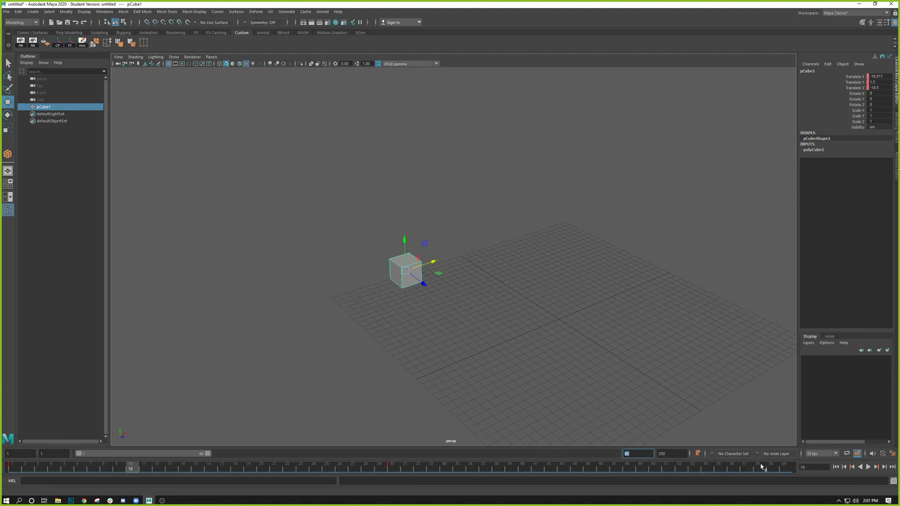
left_click_drag(128, 468, 12, 464)
Step: Extend the playback range and the scene's animation end to frame 300, and play the cube's animation before returning to frame 1
left_click_drag(209, 457, 627, 453)
double_click(642, 455)
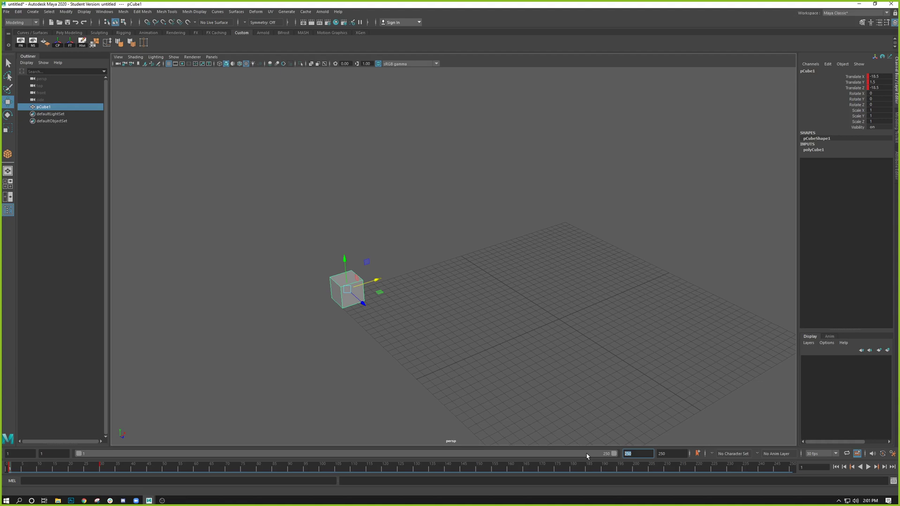
type("300")
key("Tab")
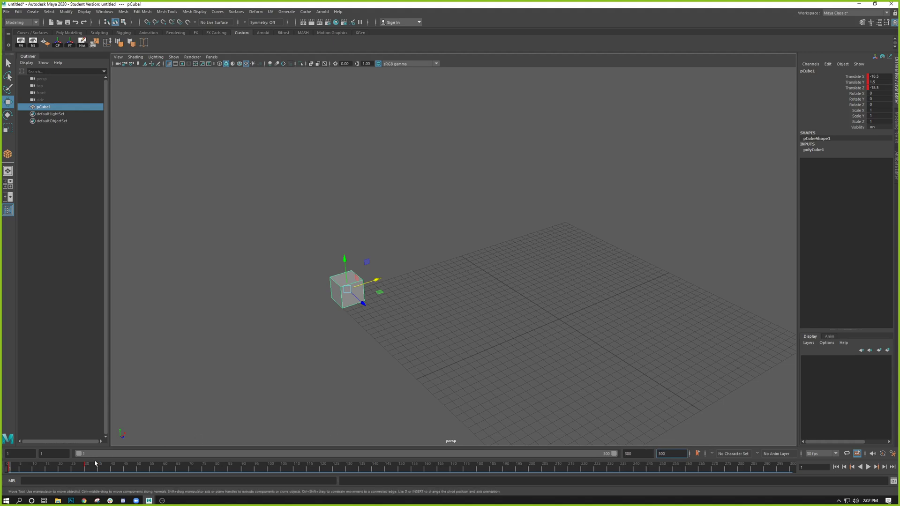
key("alt+v")
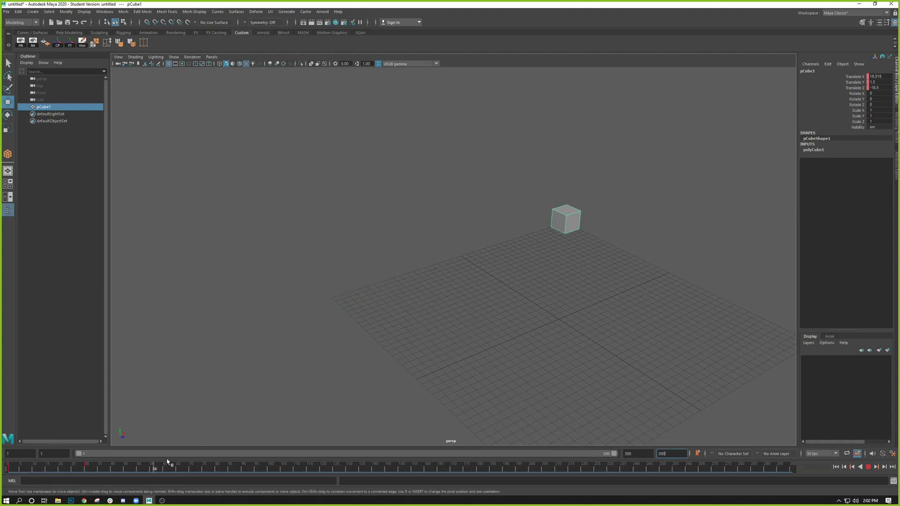
left_click_drag(475, 457, 8, 469)
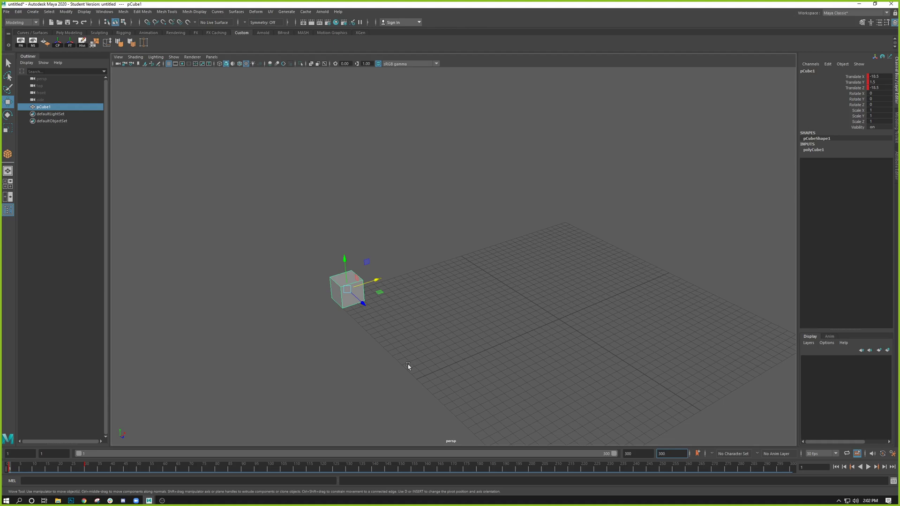
Step: Shorten the playback range slightly, restore its end to frame 300, and play and stop the cube's animation
mouse_move(617, 454)
left_mouse_down()
mouse_move(295, 453)
mouse_move(609, 454)
left_mouse_up()
middle_click_drag(488, 305, 373, 281, "alt")
right_click_drag(374, 280, 309, 286, "alt")
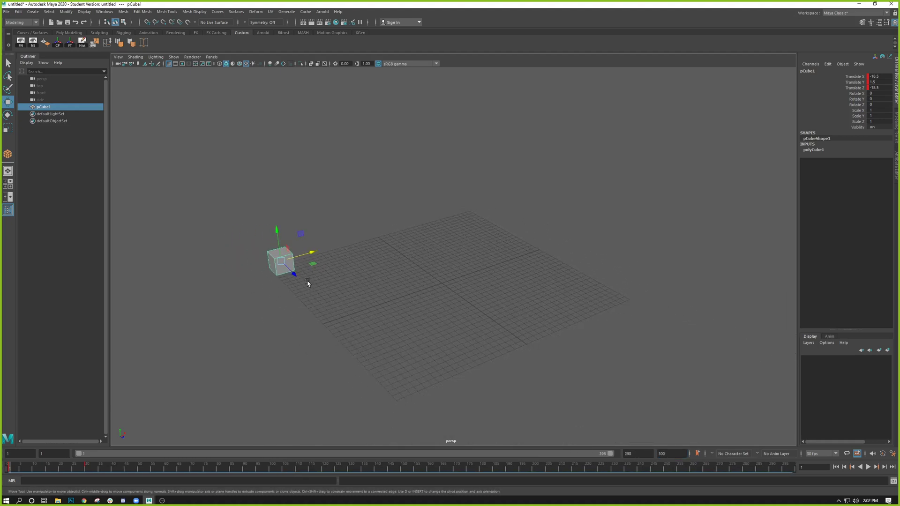
mouse_move(303, 229)
left_mouse_down("alt")
mouse_move(311, 249)
mouse_move(305, 243)
left_mouse_up("alt")
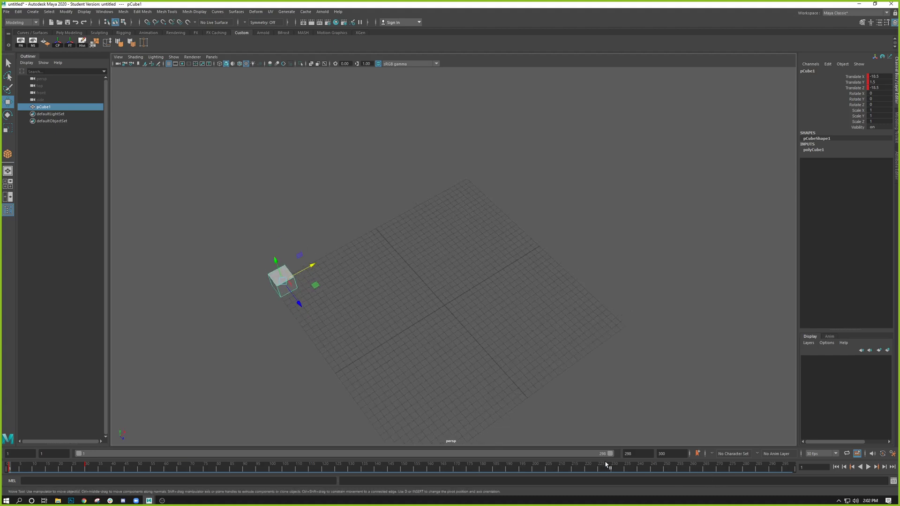
left_click_drag(610, 457, 614, 456)
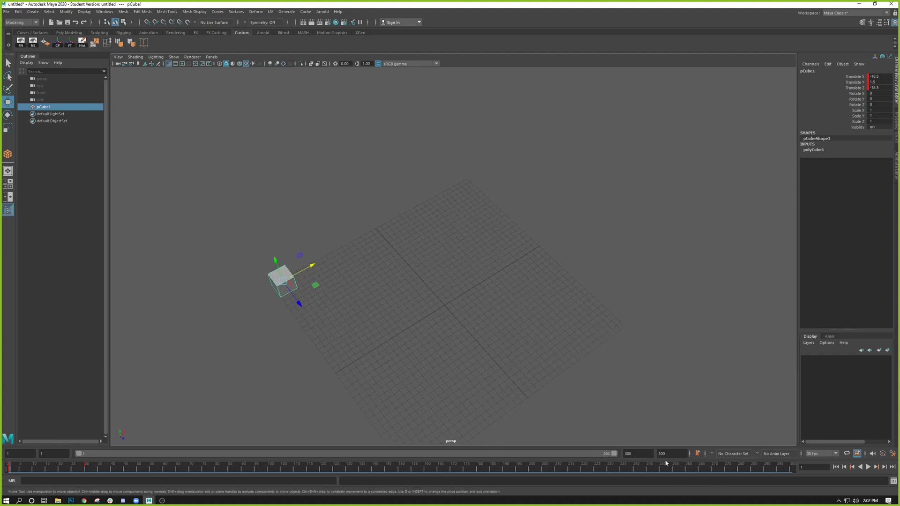
left_click(868, 468)
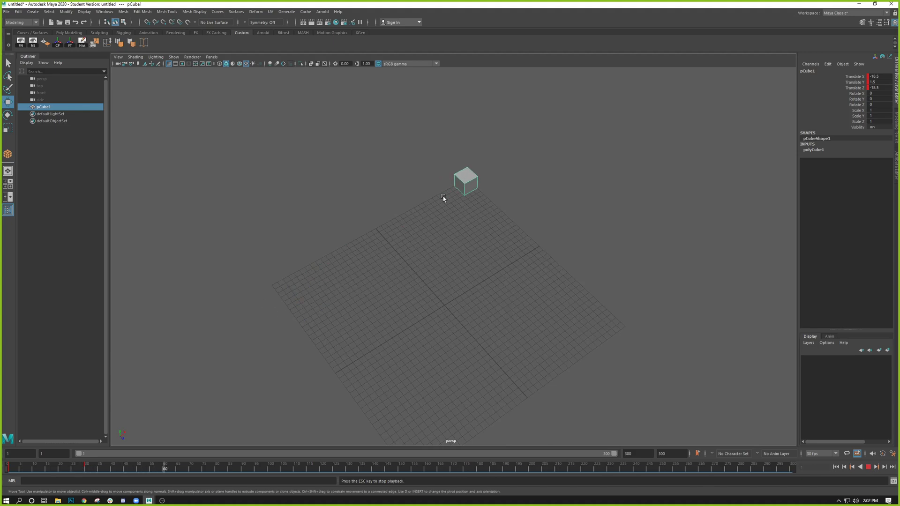
left_click(868, 469)
Step: At frame 60, key the cube moved along Z to about 18.376, at the adjacent grid corner
mouse_move(373, 473)
left_mouse_down()
mouse_move(103, 472)
mouse_move(87, 481)
left_mouse_up()
left_click_drag(361, 309, 454, 249, "alt")
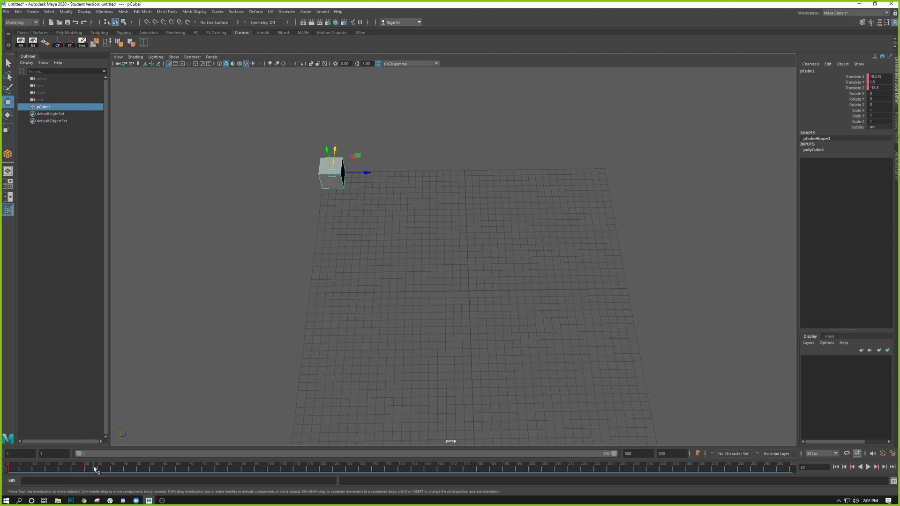
key("alt+v")
key("alt+v")
key("alt+v")
key("alt+v")
left_click_drag(363, 174, 631, 196)
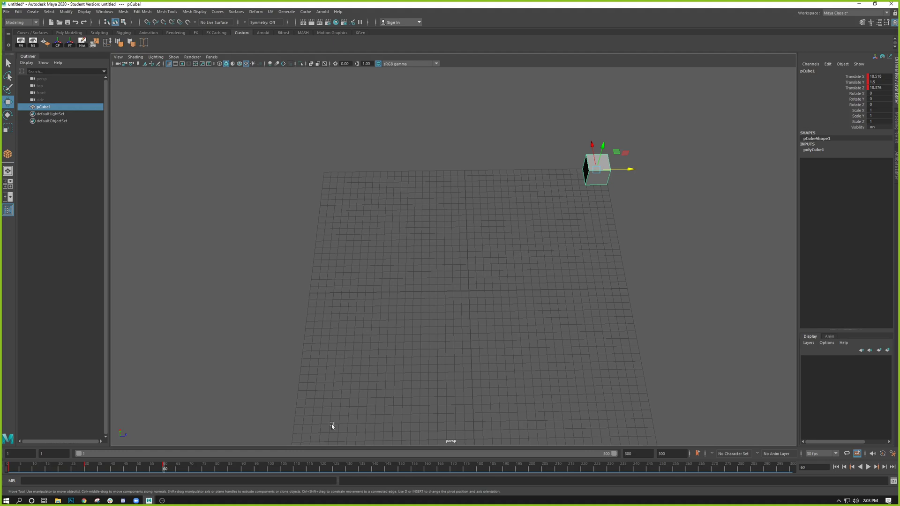
Step: Check the cube's position at frames 42 and 60, and play the animation from frame 1 before stopping it
left_click(117, 469)
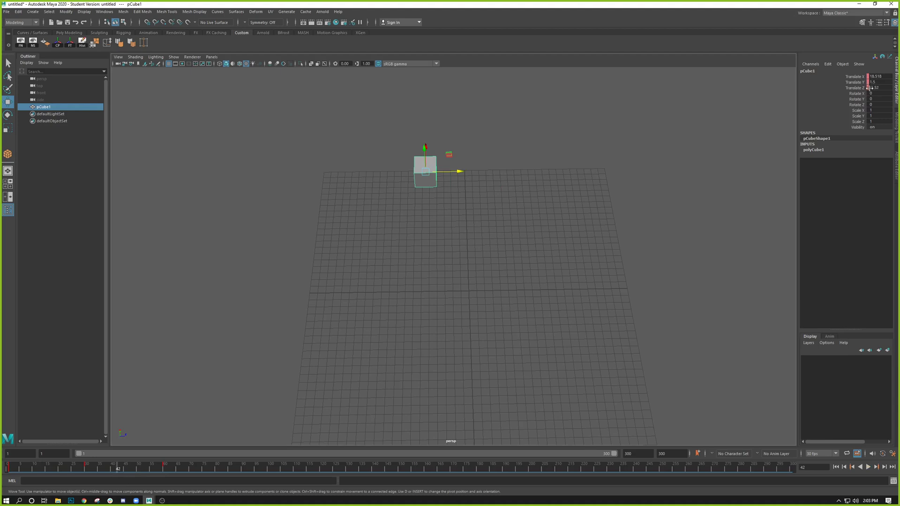
left_click(164, 469)
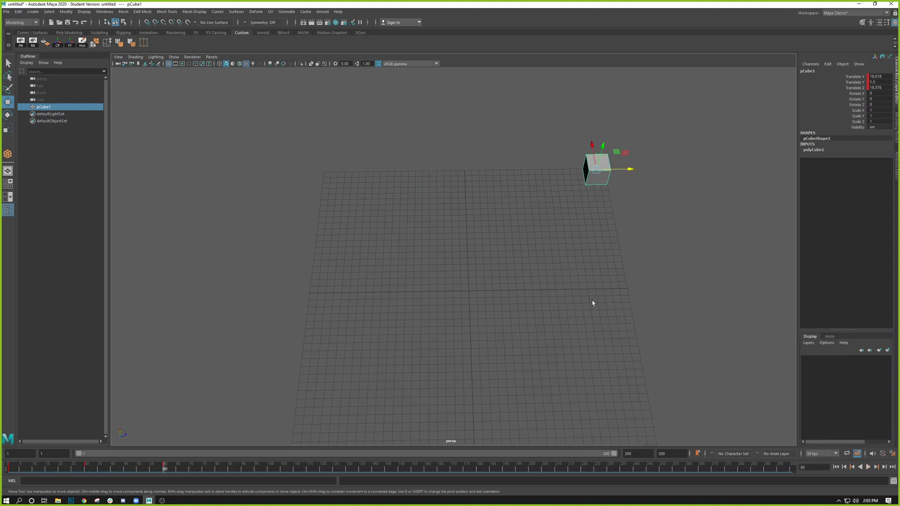
left_click_drag(291, 354, 293, 332, "alt")
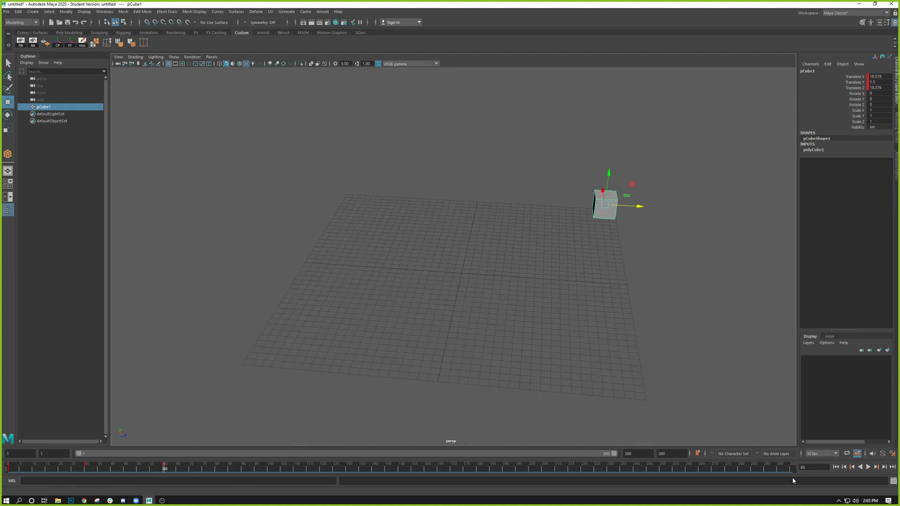
left_click(836, 468)
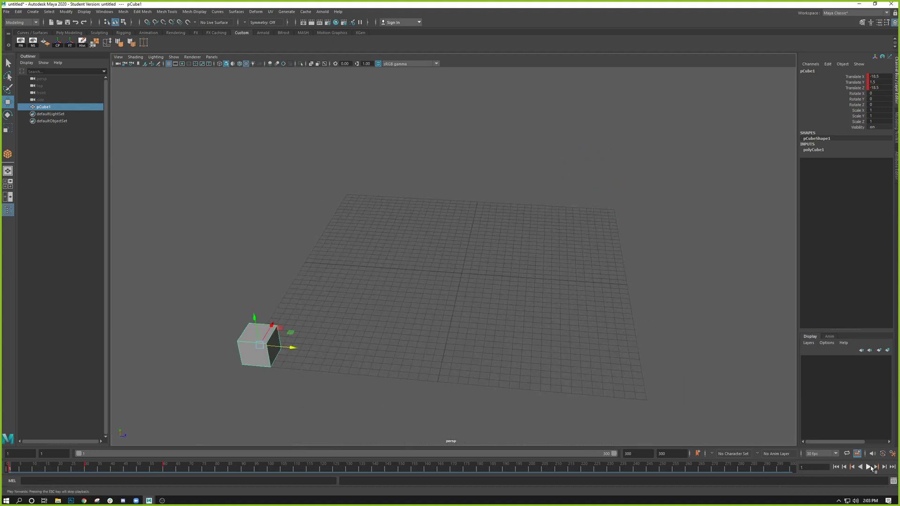
left_click(869, 467)
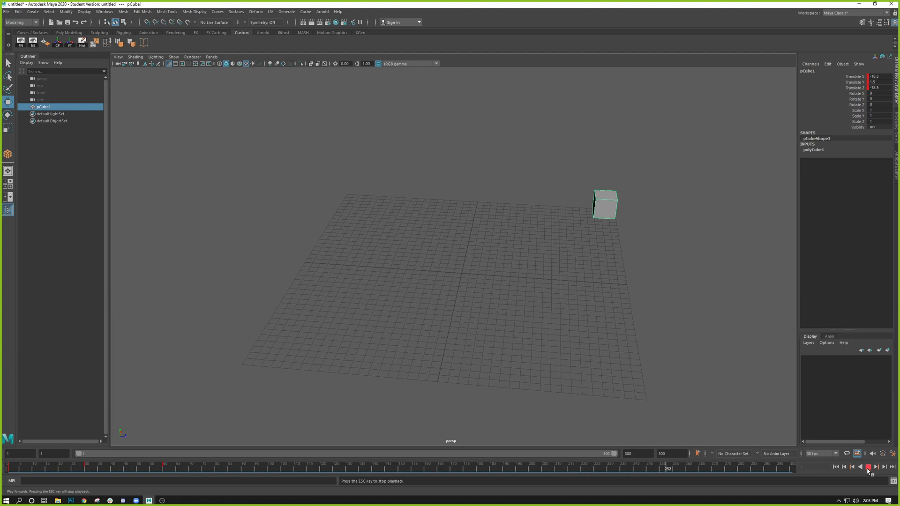
left_click(868, 469)
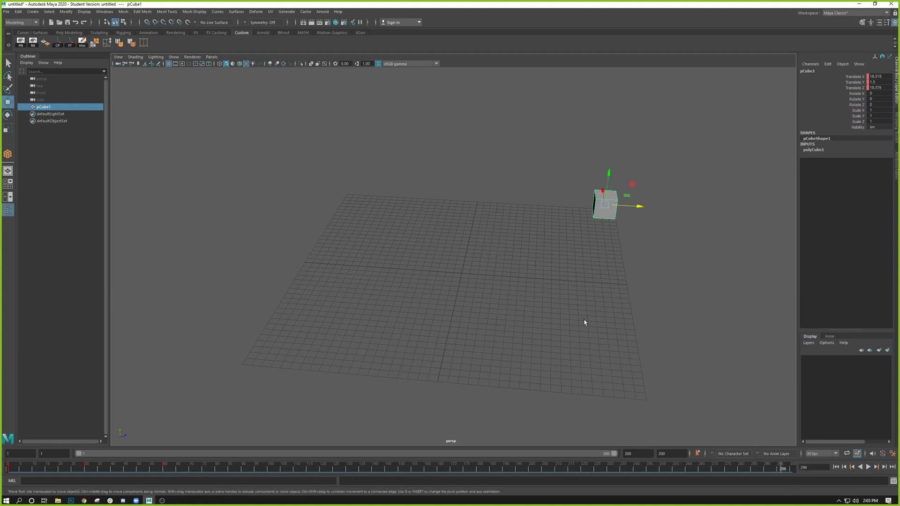
Step: Key the cube's held position at frame 90, and at frame 120 move it along X to about -18.431
left_click_drag(585, 321, 655, 322, "alt")
left_click_drag(546, 314, 566, 271, "alt")
middle_click_drag(566, 271, 555, 299, "alt")
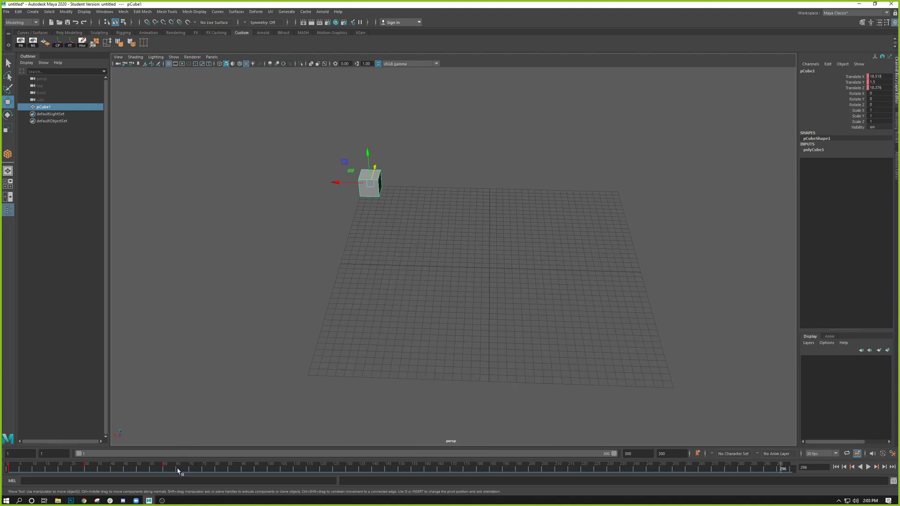
mouse_move(168, 467)
left_mouse_down()
mouse_move(301, 473)
mouse_move(323, 476)
mouse_move(322, 484)
left_mouse_up()
left_click(241, 468)
mouse_move(244, 470)
left_mouse_down()
mouse_move(307, 469)
mouse_move(321, 482)
left_mouse_up()
left_click_drag(336, 182, 570, 224)
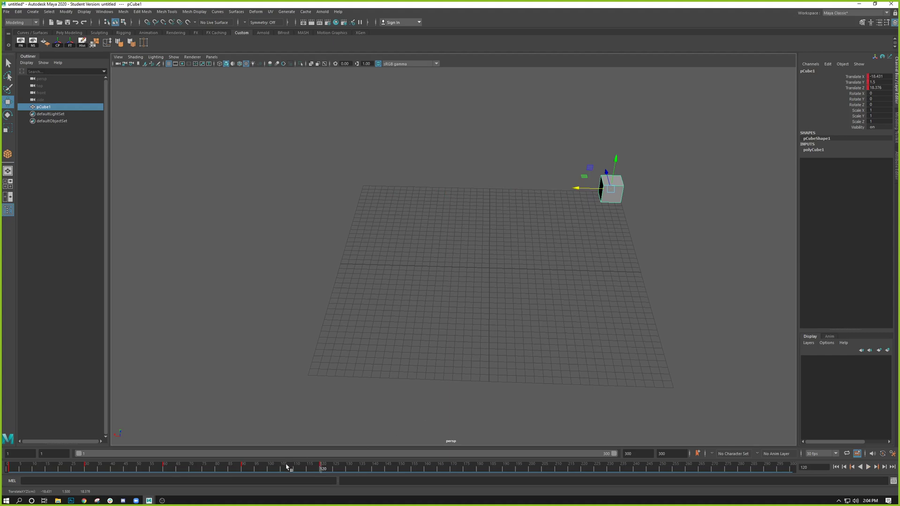
Step: Scrub back to frame 1 and play the cube's animation with the frame 120 move included
left_click_drag(286, 467, 7, 468)
left_click_drag(623, 332, 518, 315, "alt")
left_click(867, 467)
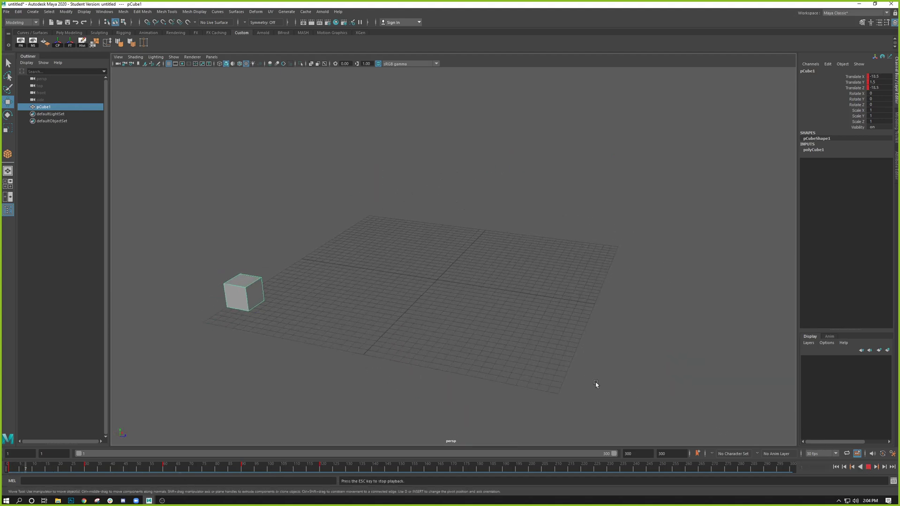
Step: Stop playback and, at frame 180, try moving the cube along Z to about -18.365, near its starting corner
left_click_drag(501, 319, 528, 328, "alt")
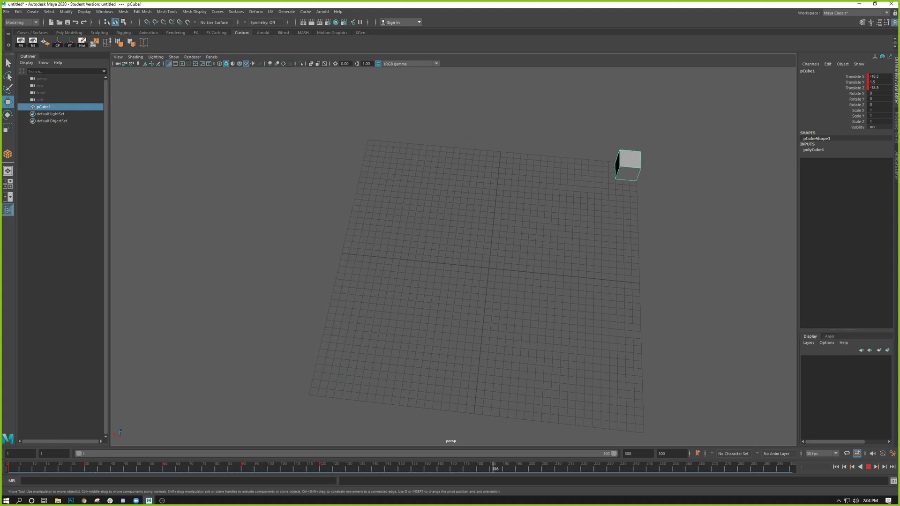
left_click(868, 467)
left_click(322, 468)
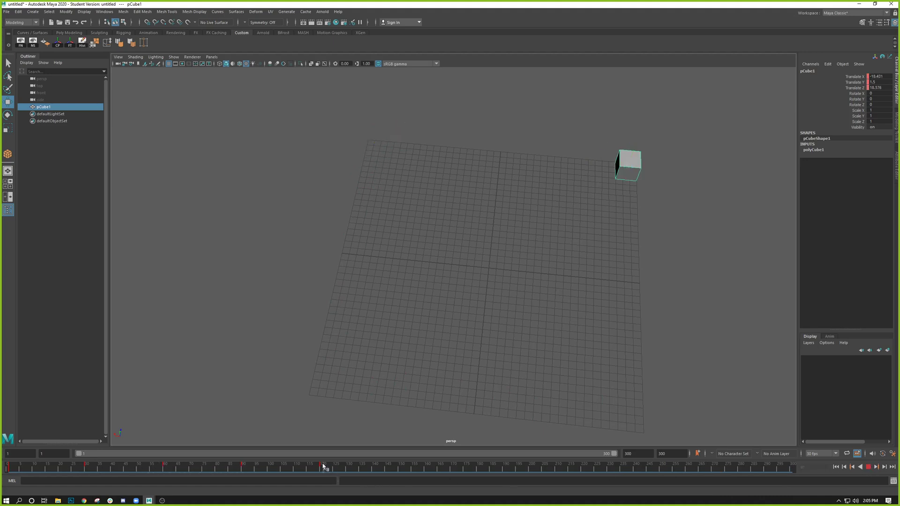
left_click_drag(408, 419, 444, 395, "alt")
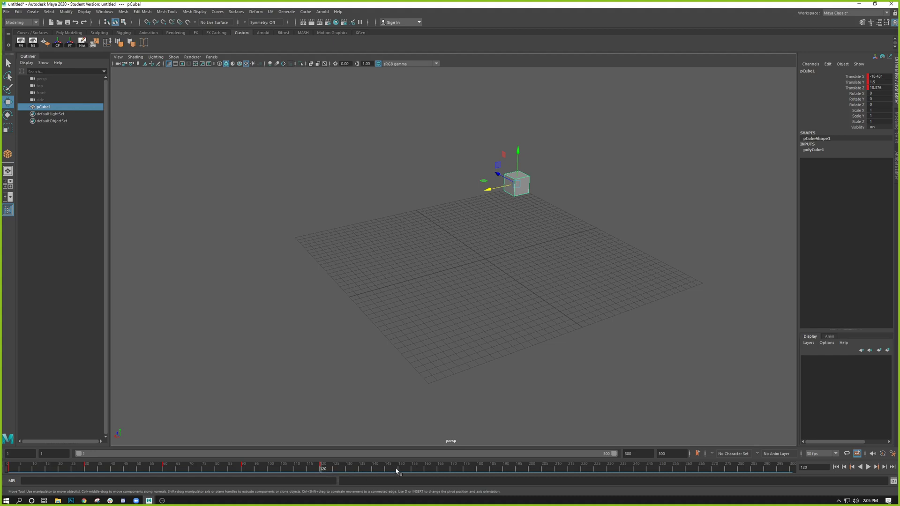
left_click(479, 470)
left_click_drag(496, 173, 656, 269)
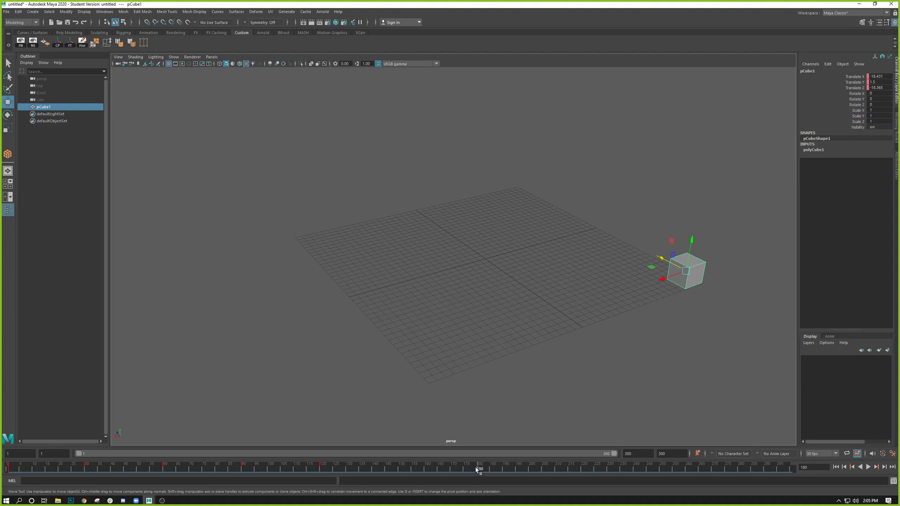
Step: Compare the cube's position at frame 1 with its position around frame 180, ending back at frame 1
left_click_drag(478, 470, 8, 471)
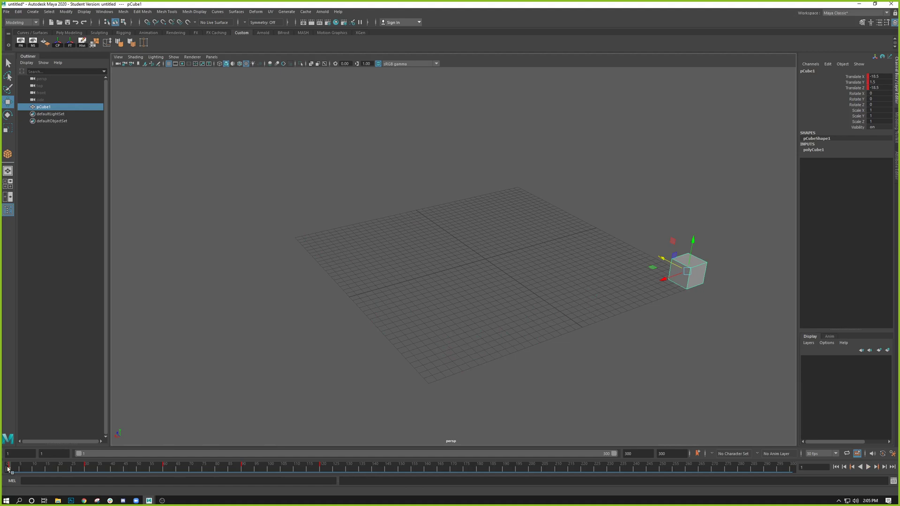
left_click(479, 471)
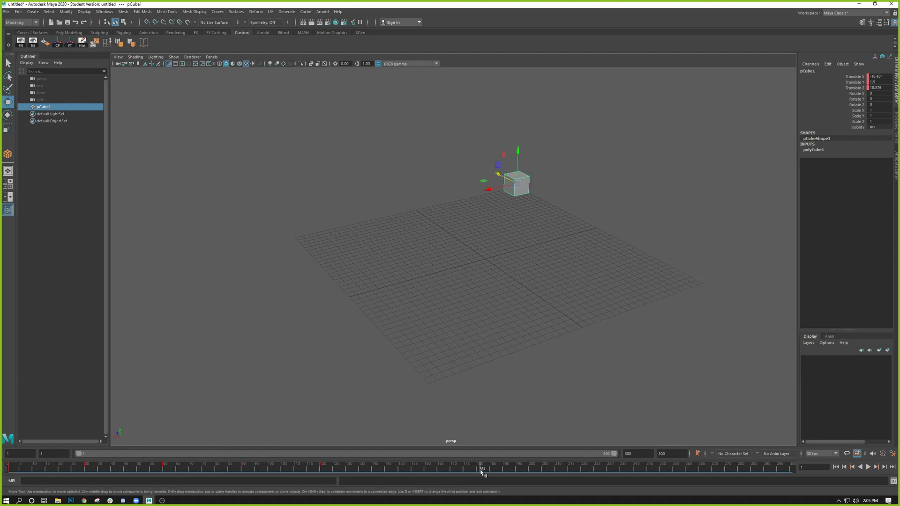
left_click_drag(480, 469, 10, 460)
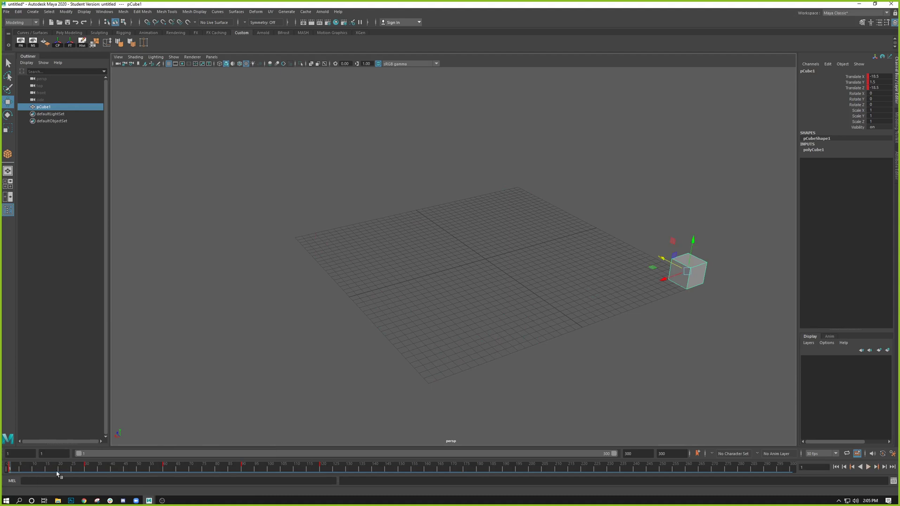
key("alt+v")
Step: Copy the cube's key from frame 1 and paste it at frame 180 to return the cube to its starting corner
right_click(10, 468)
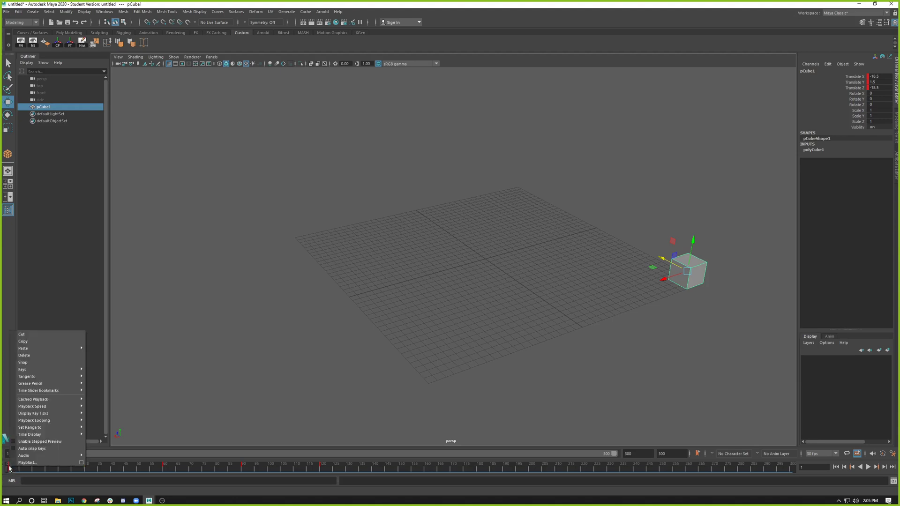
left_click(27, 342)
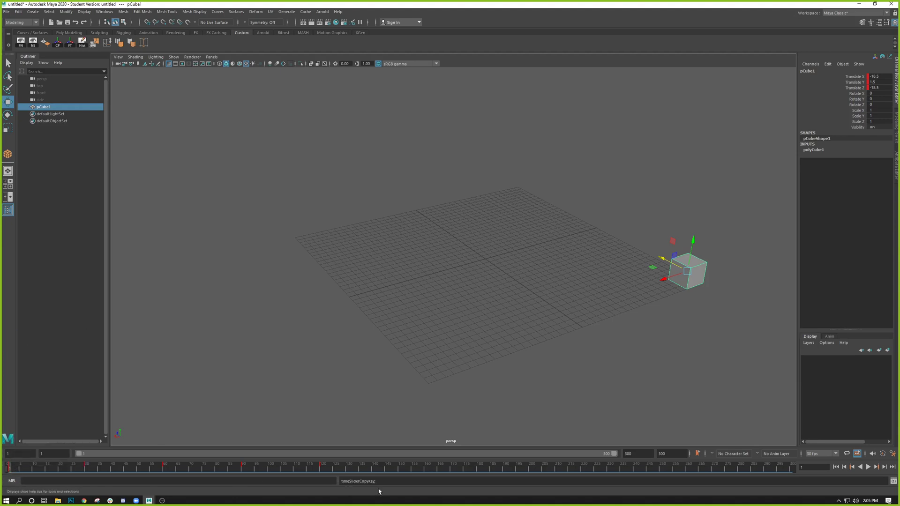
left_click(478, 468)
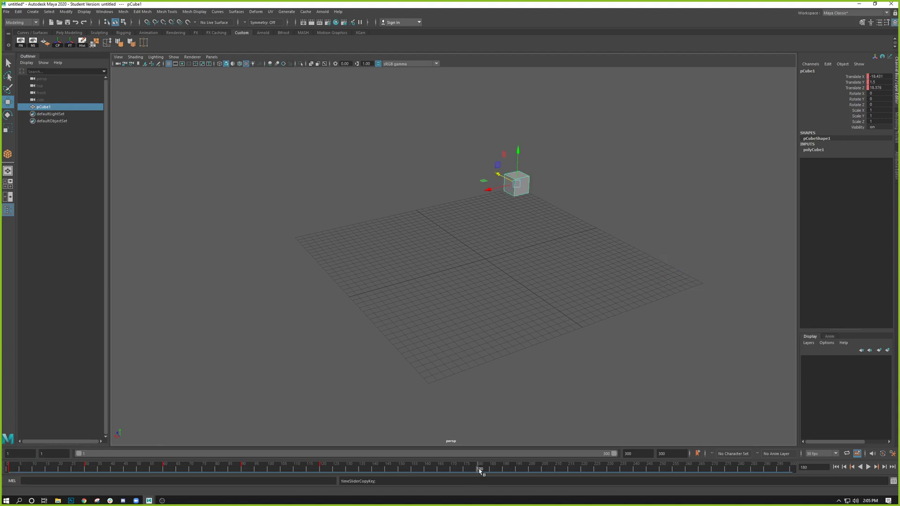
right_click(479, 471)
mouse_move(497, 351)
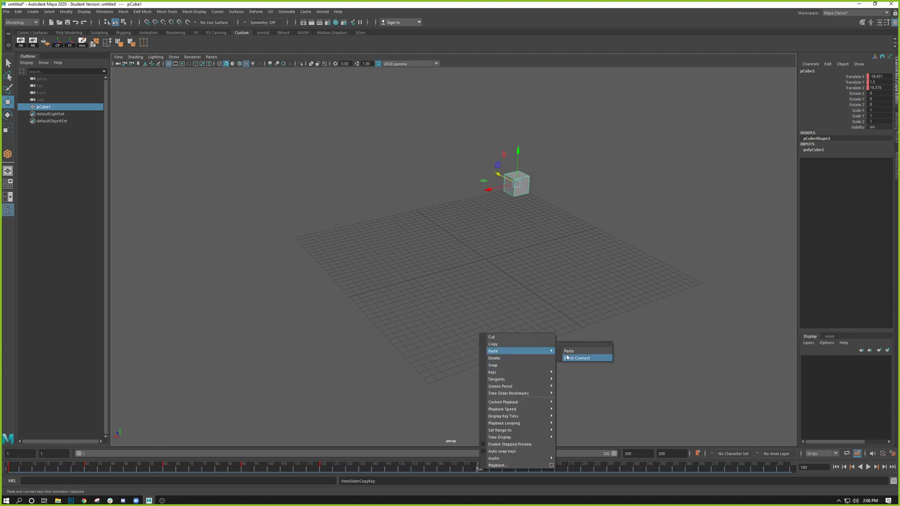
left_click(570, 353)
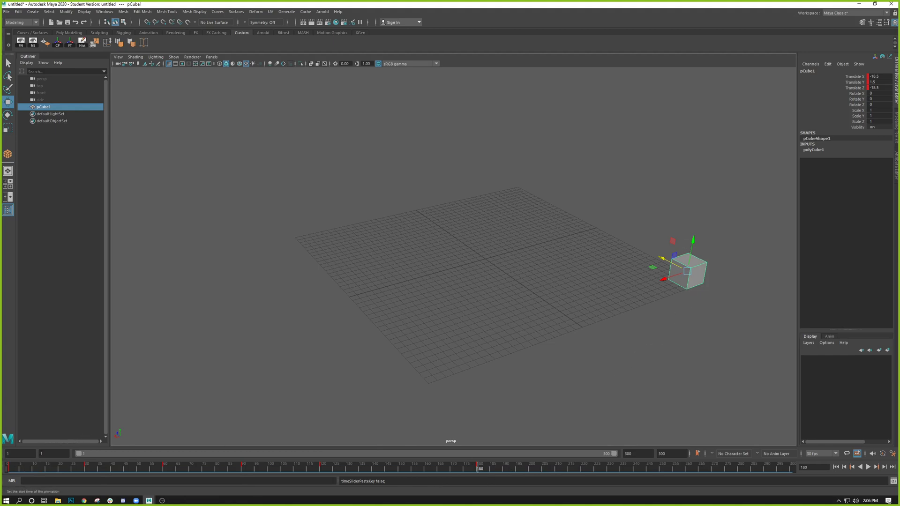
Step: Set the animation end time to frame 180 so the timeline stops at the last key
left_click(628, 453)
left_click(661, 453)
type("180")
key("Return")
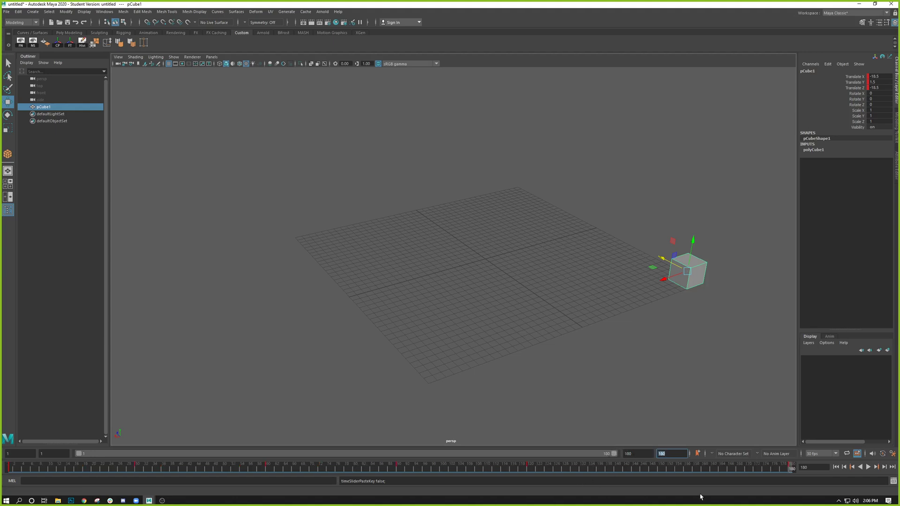
Step: Play the cube's animation over the 180-frame range and stop it
key("alt+v")
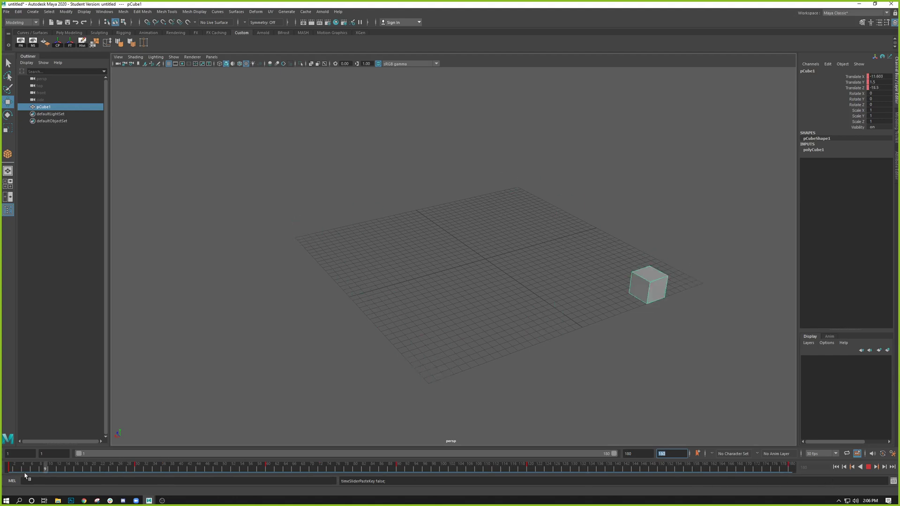
key("alt+v")
left_click(868, 466)
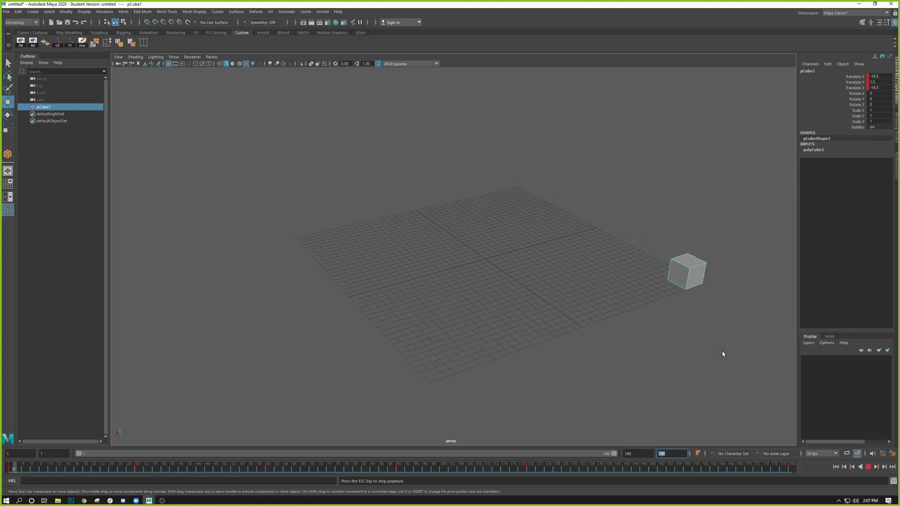
left_click(868, 467)
Step: At frame 44, raise the cube along Y to about 12.494 to key a jump midway between the corners
left_click_drag(288, 471, 189, 473)
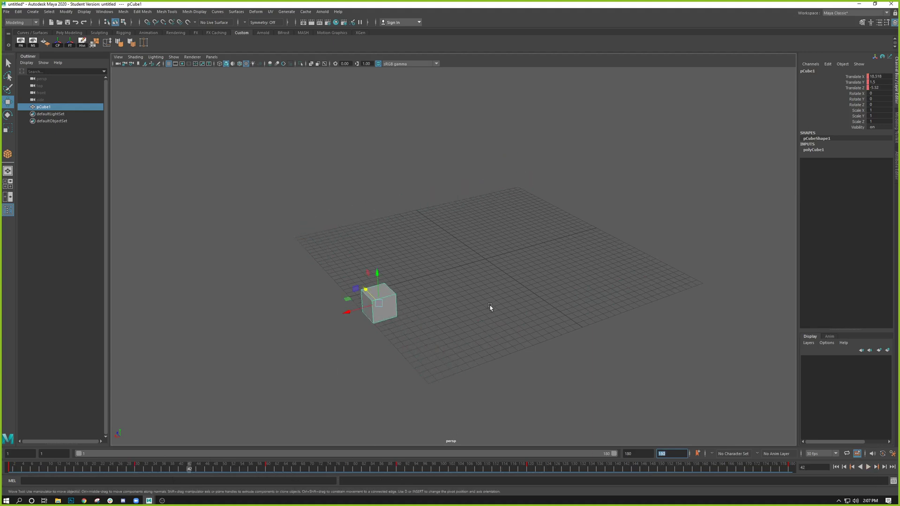
left_click_drag(490, 308, 363, 329, "alt")
mouse_move(183, 471)
left_mouse_down()
mouse_move(209, 474)
mouse_move(197, 473)
left_mouse_up()
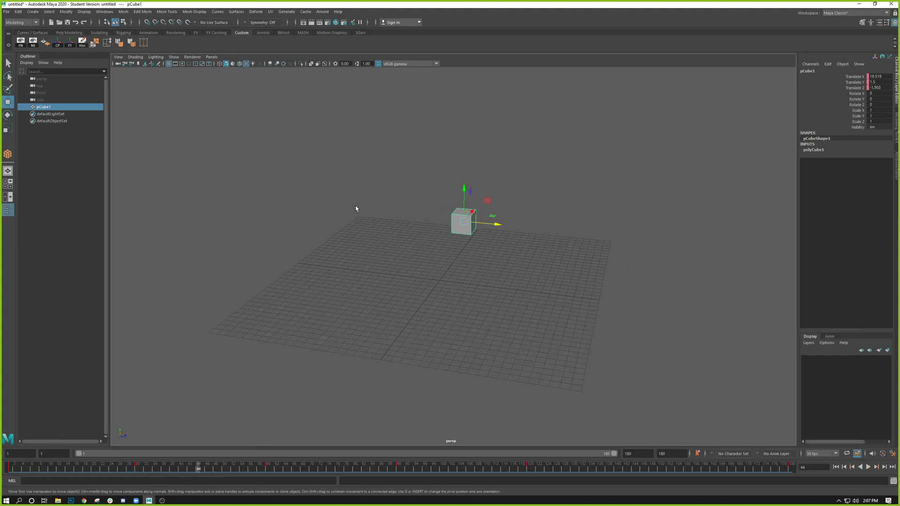
left_click_drag(645, 261, 479, 345, "alt")
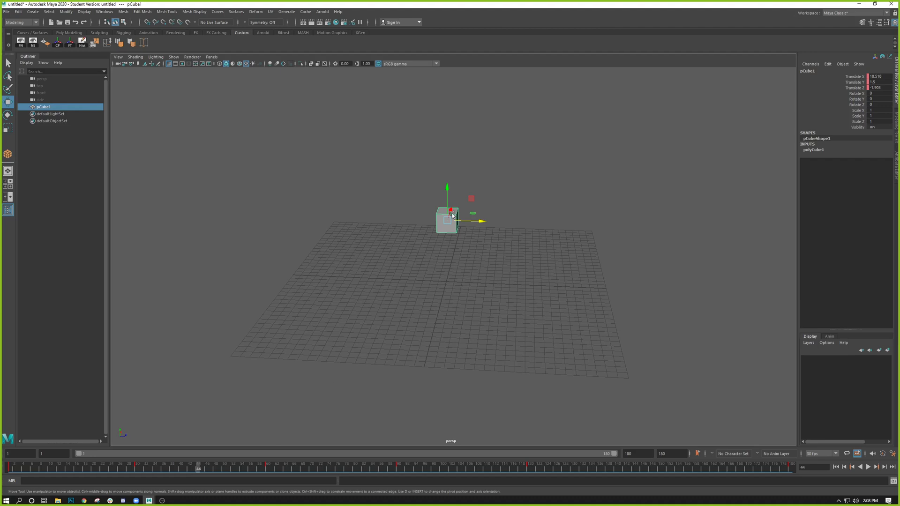
scroll(449, 187, "up", 1)
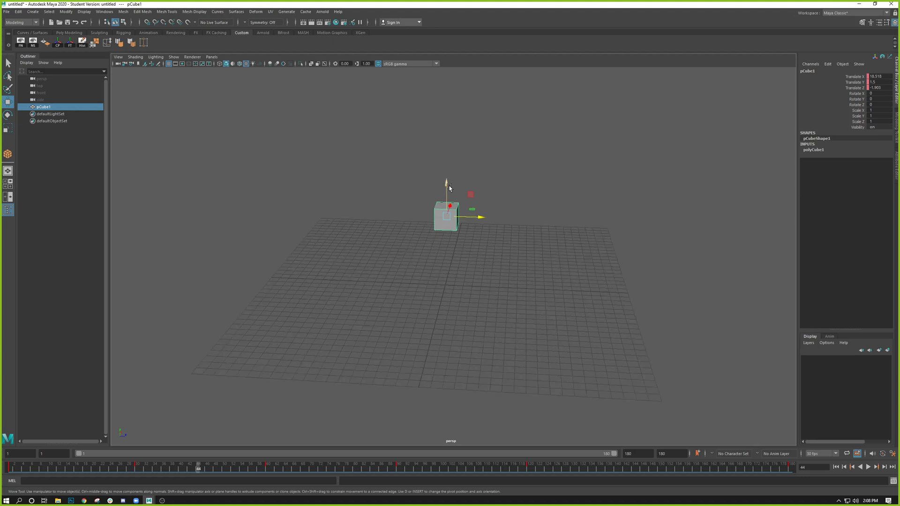
left_click_drag(448, 180, 447, 99)
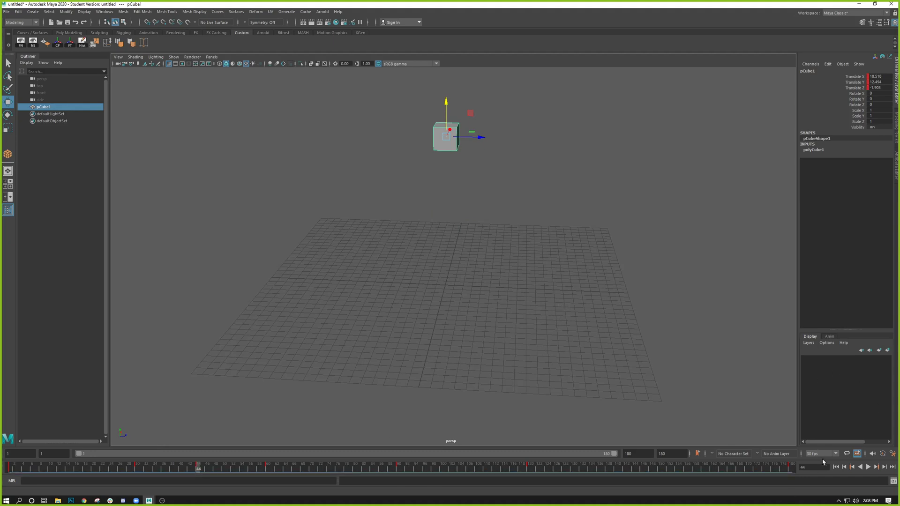
Step: Play the animation from frame 1 to review the jump, stop it and step back through the keys to frame 30
left_click(835, 466)
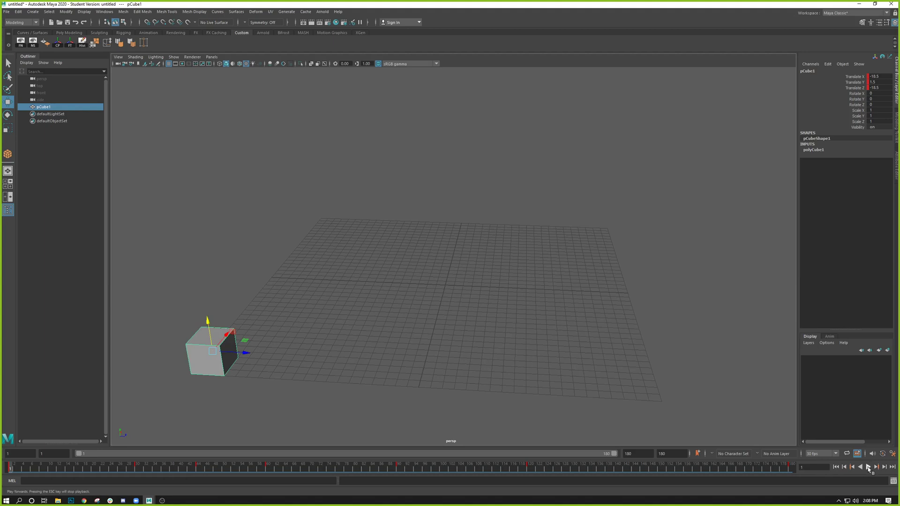
left_click(868, 467)
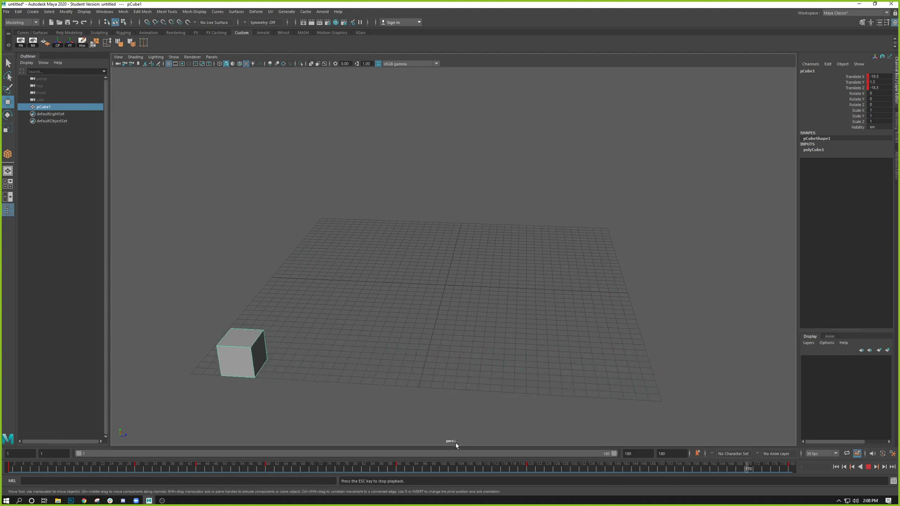
left_click(860, 469)
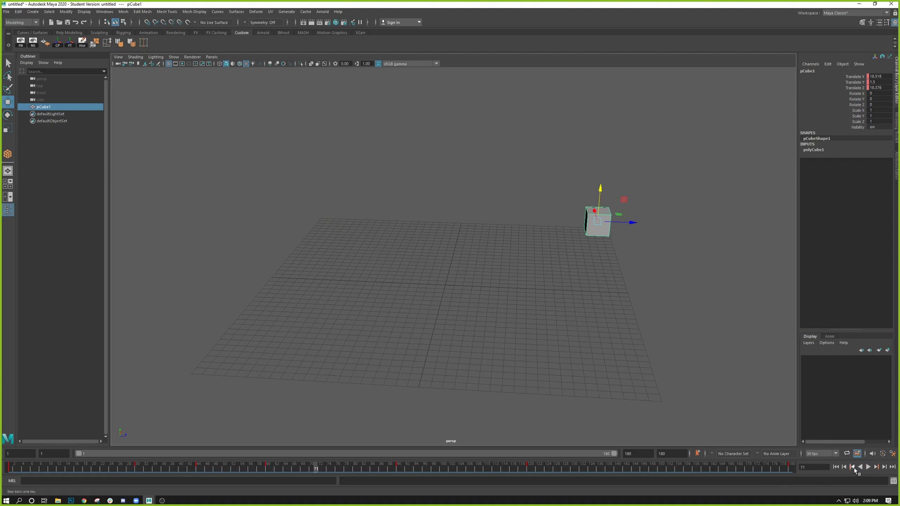
left_click(852, 467)
left_click(852, 467)
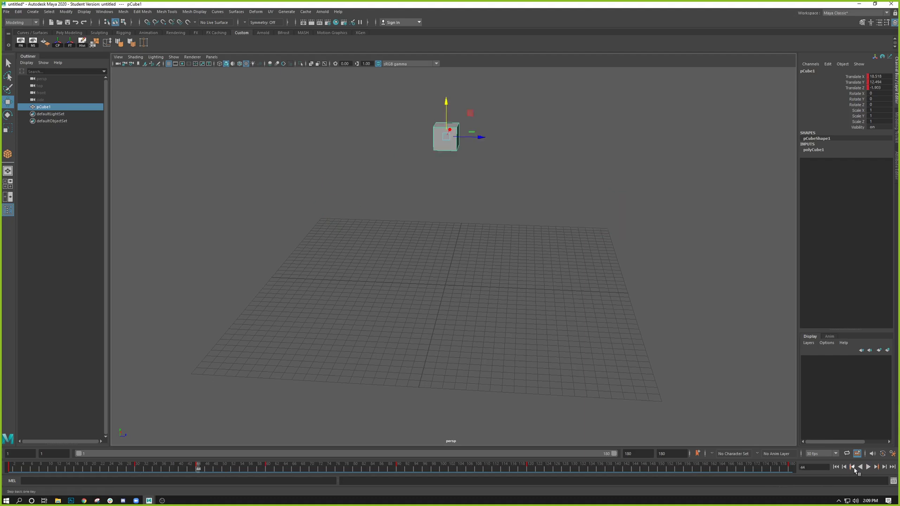
left_click(852, 467)
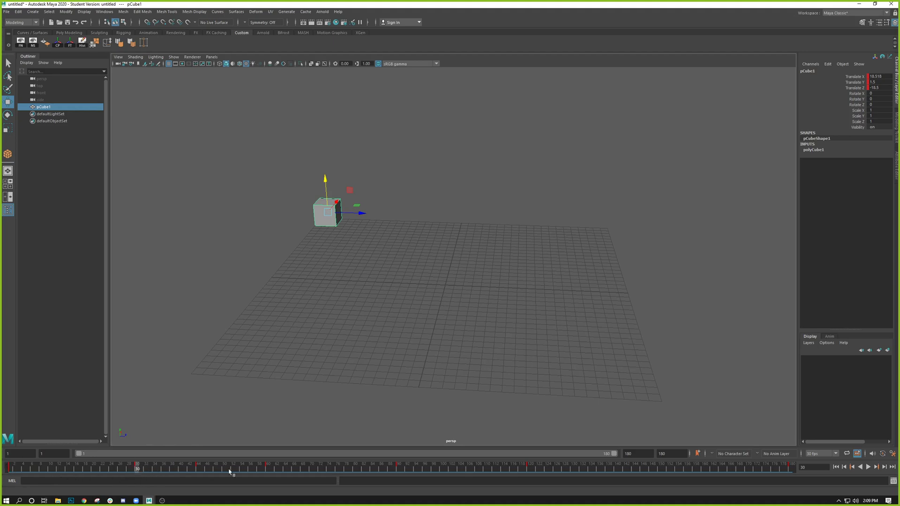
Step: Check the cube around frame 60, return to frame 30 and key only its rotation channels there
left_click(271, 472)
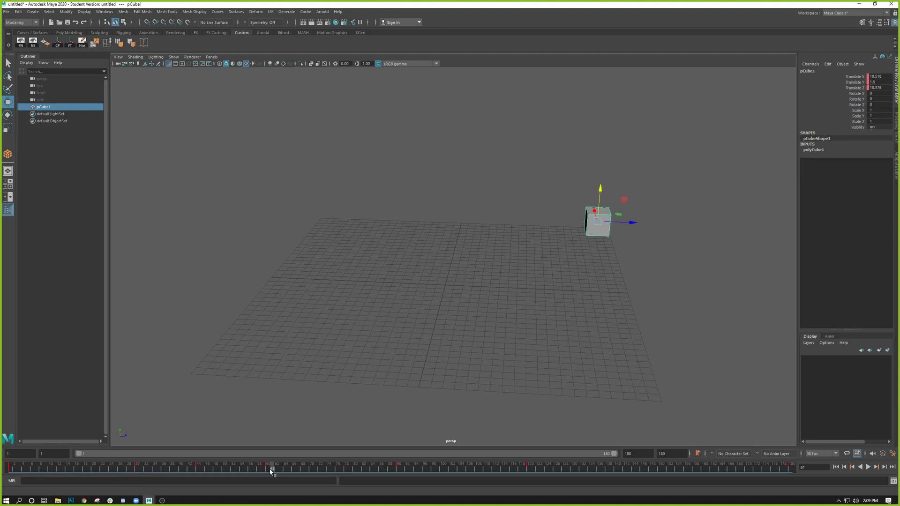
left_click_drag(273, 471, 263, 471)
left_click(137, 470)
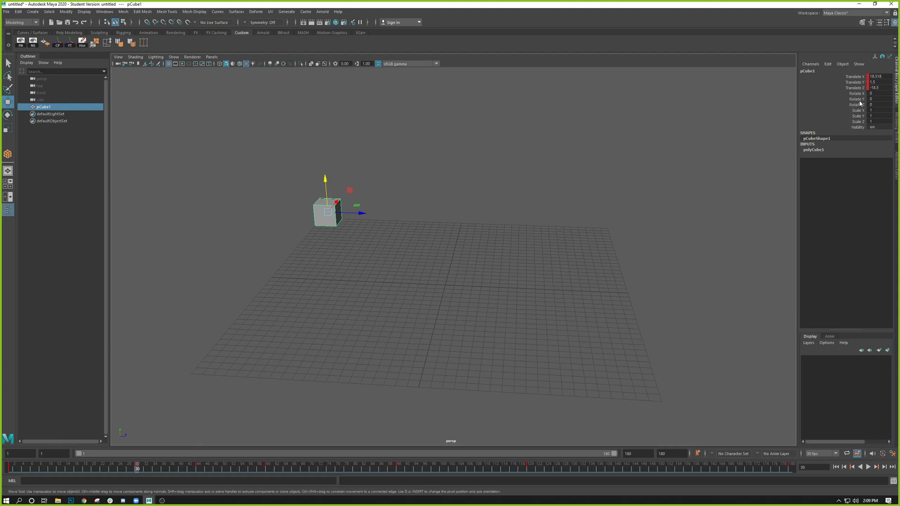
key("e")
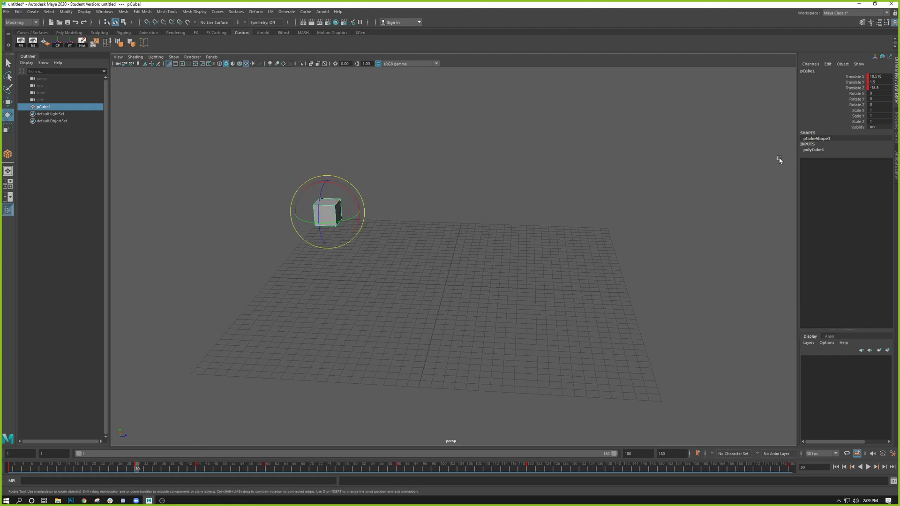
key("shift+e")
Step: At the frame 60 key, set the cube's Rotate Y to -360 for a full spin during the jump
left_click_drag(139, 466, 220, 467)
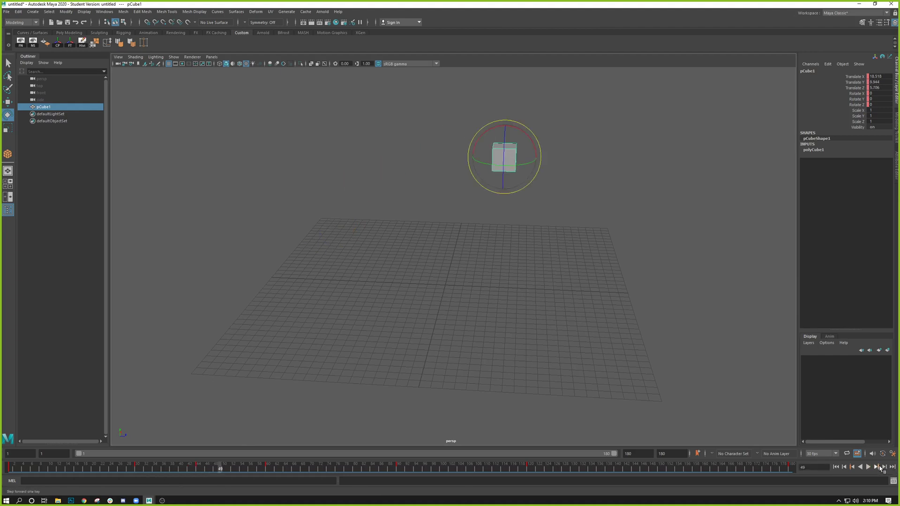
left_click(881, 469)
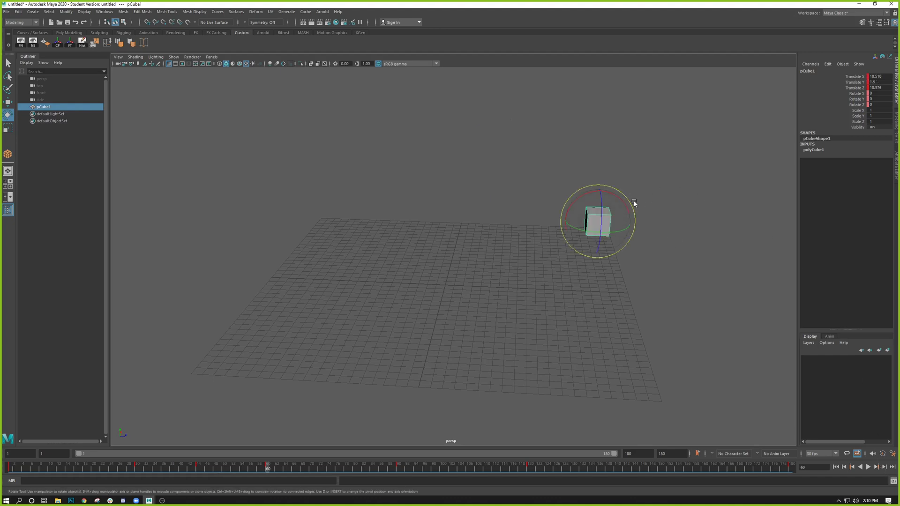
mouse_move(620, 234)
left_mouse_down()
mouse_move(597, 232)
mouse_move(612, 235)
mouse_move(604, 237)
left_mouse_up()
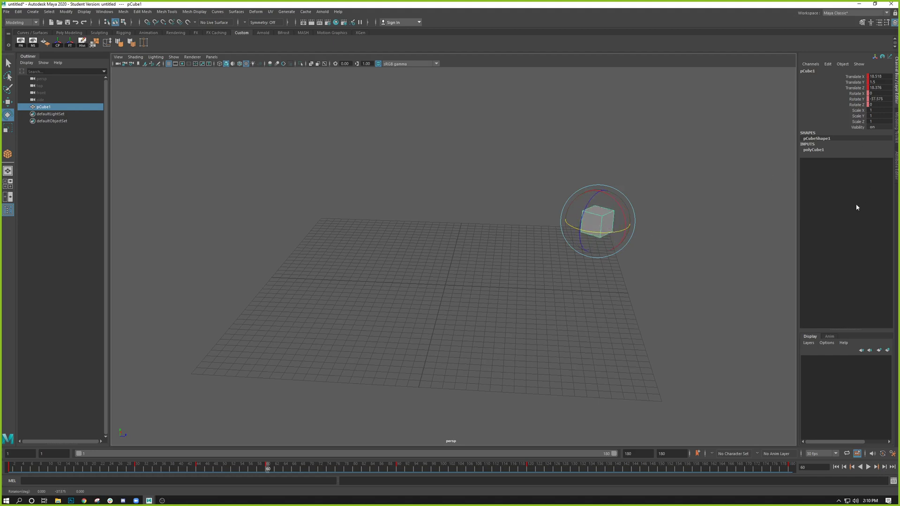
left_click_drag(610, 232, 565, 222)
double_click(880, 99)
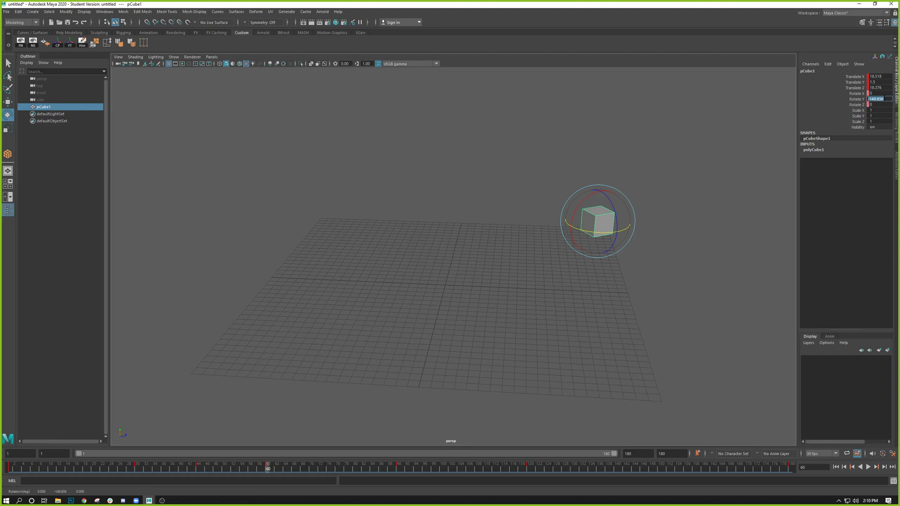
type("-360")
key("Return")
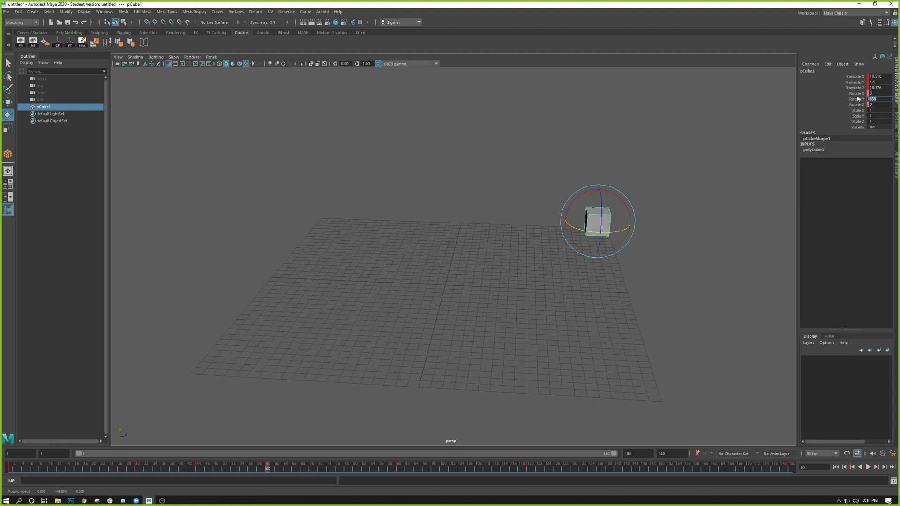
left_click(855, 99)
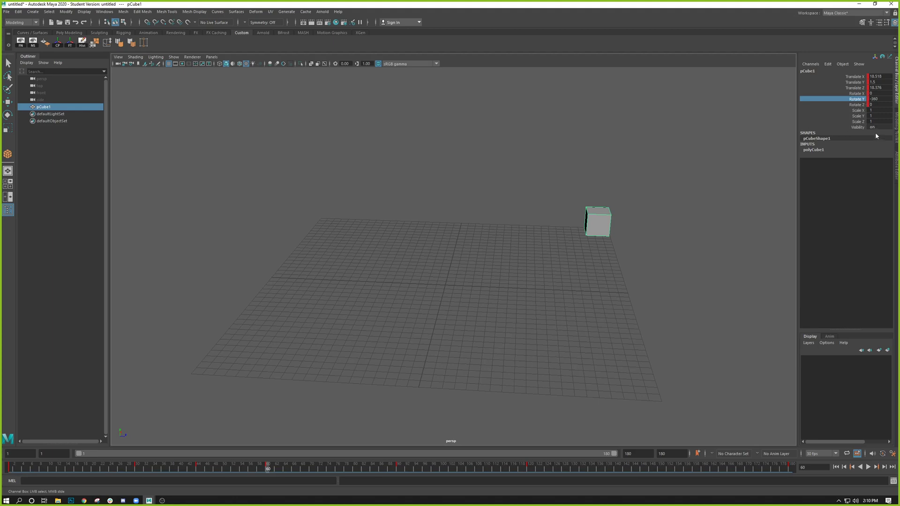
Step: Play the animation from frame 1 to review the spinning jump and stop it
left_click_drag(268, 465, 1, 461)
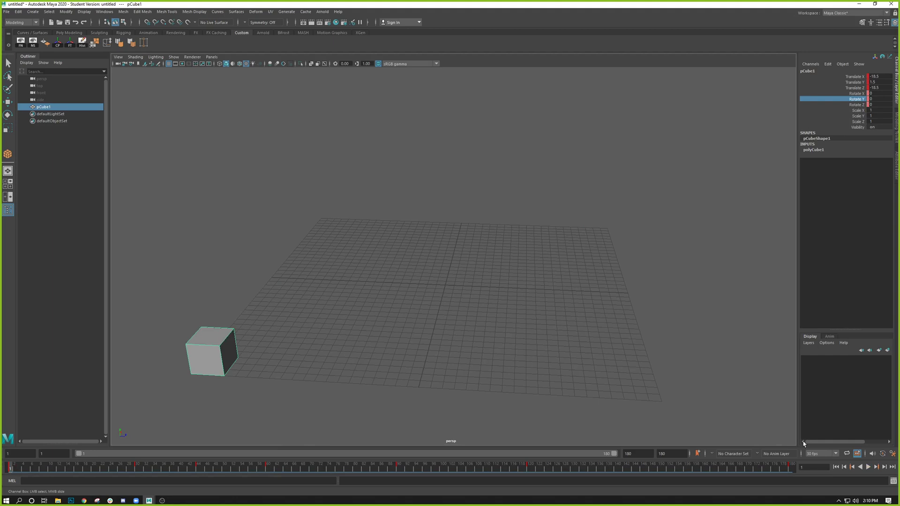
left_click(867, 467)
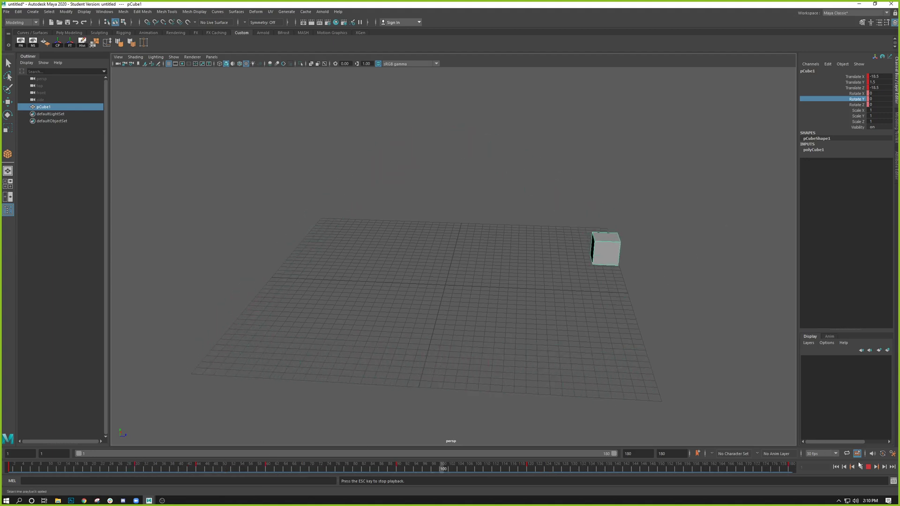
key("Escape")
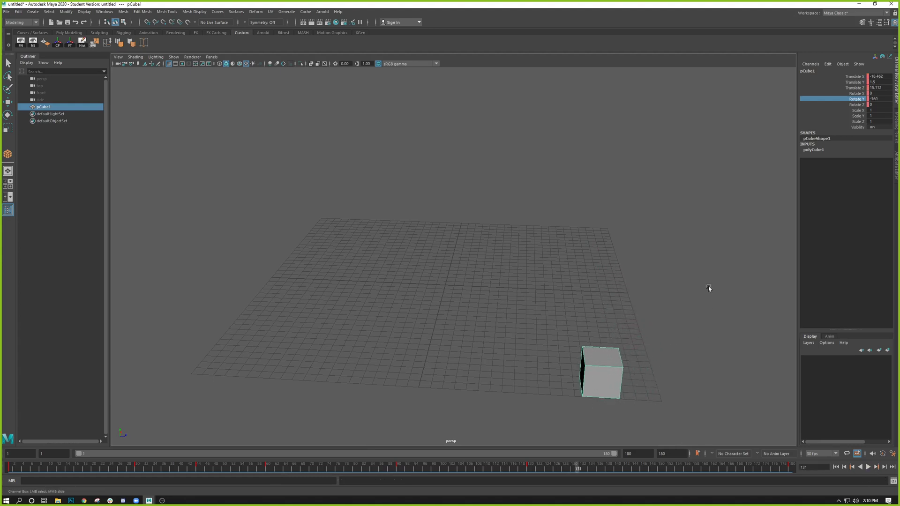
Step: Reselect the cube with the Rotate tool, return to frame 1 and replay the animation
left_click(708, 288)
left_click(593, 372)
key("e")
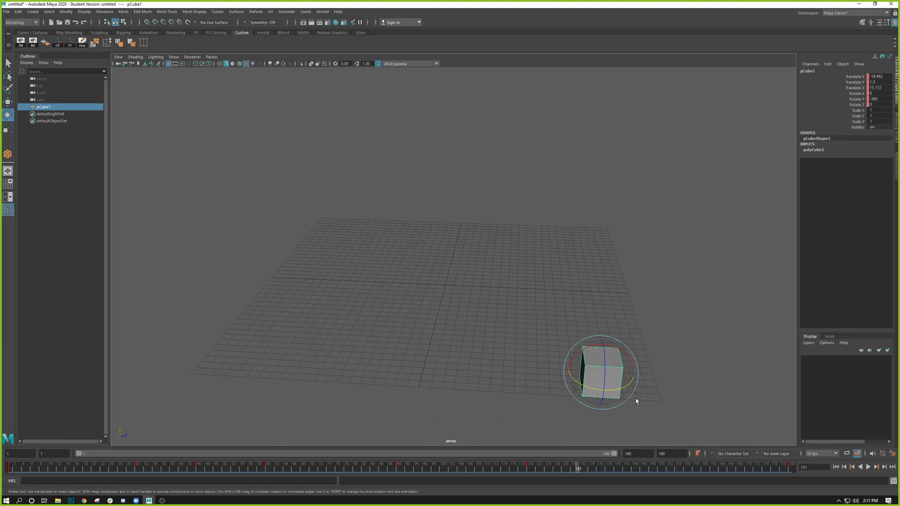
left_click_drag(143, 468, 10, 467)
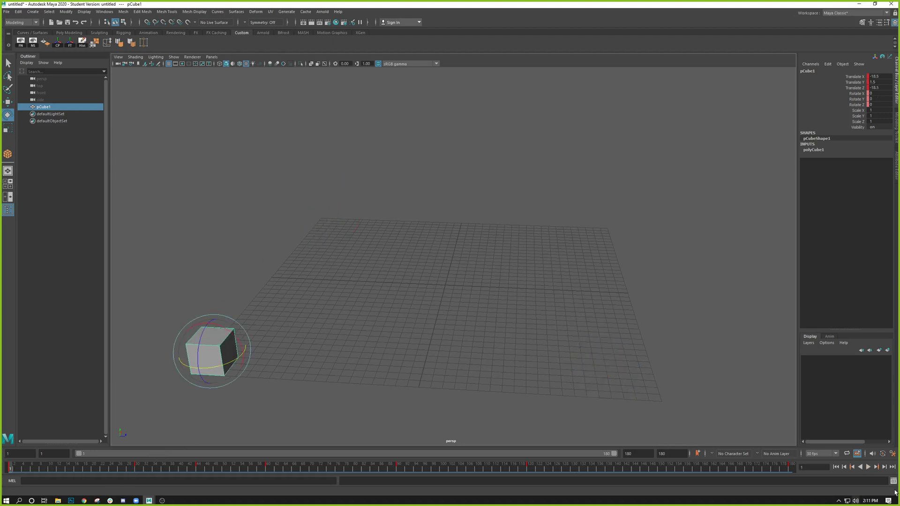
left_click(869, 467)
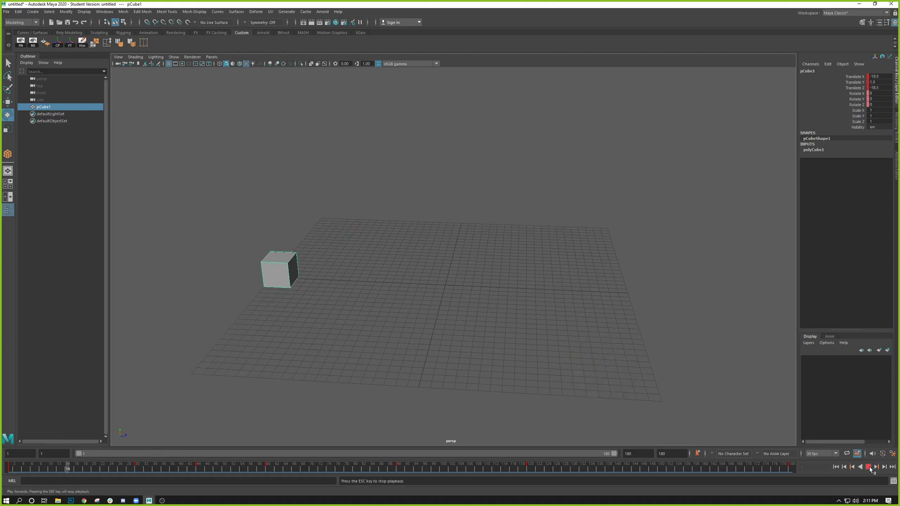